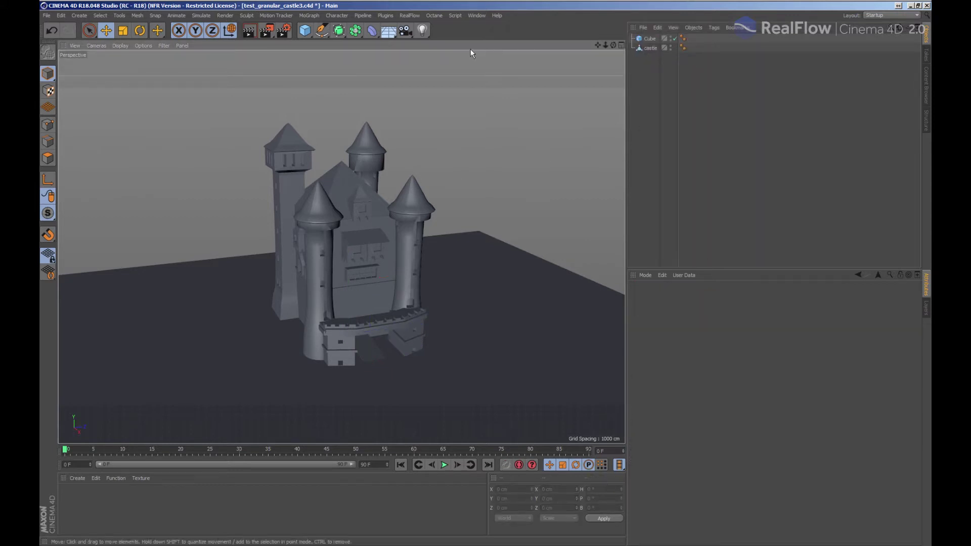
# Add a RealFlow Fill emitter to the castle scene and widen the name column of the object list.
pyautogui.click(410, 16)
pyautogui.moveTo(412, 42)
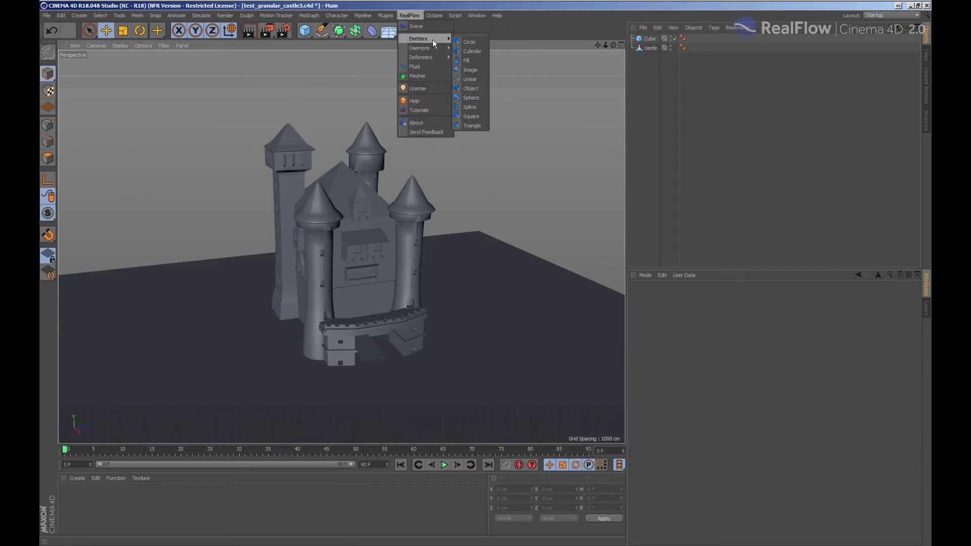
pyautogui.click(468, 61)
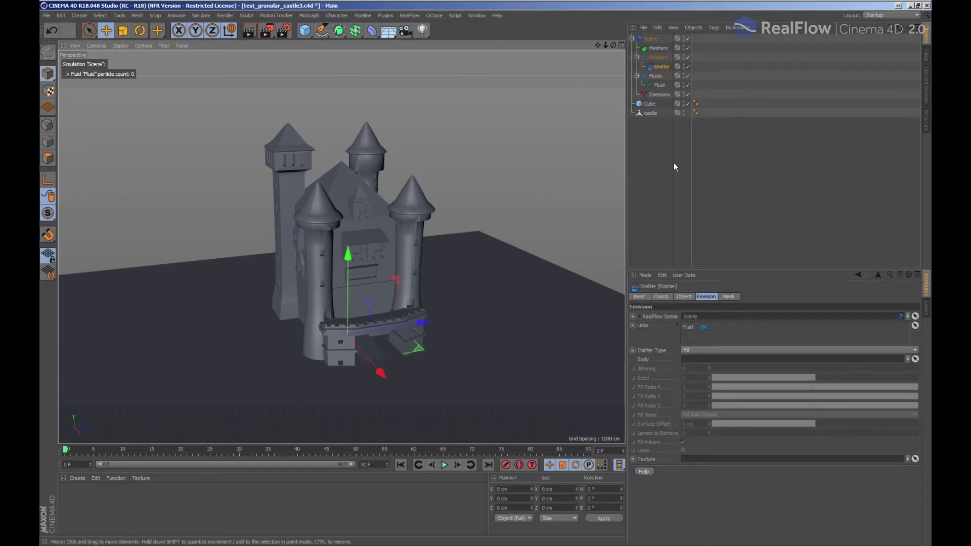
pyautogui.moveTo(692, 199); pyautogui.dragTo(727, 197)
# Change the fluid's type to Granular and set its resolution to 0.5.
pyautogui.click(660, 85)
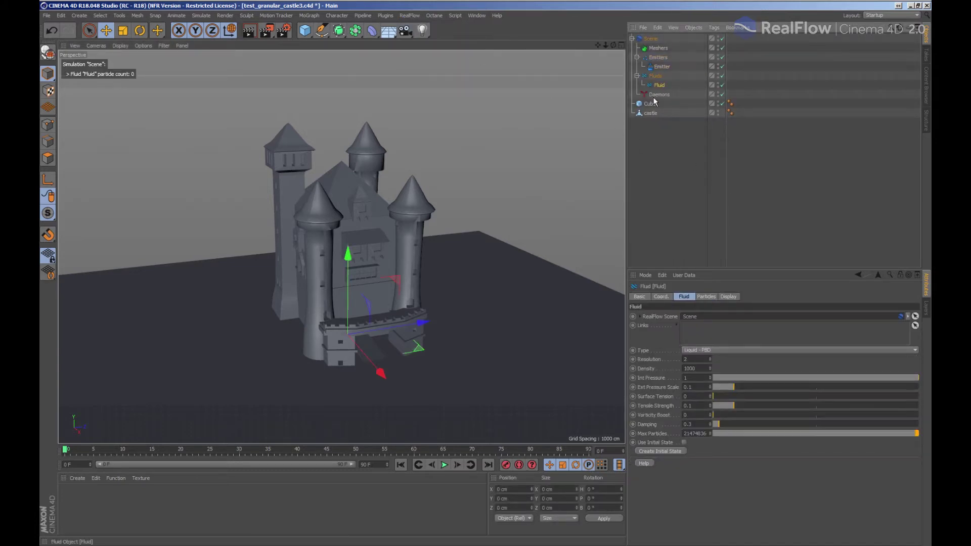
pyautogui.click(699, 349)
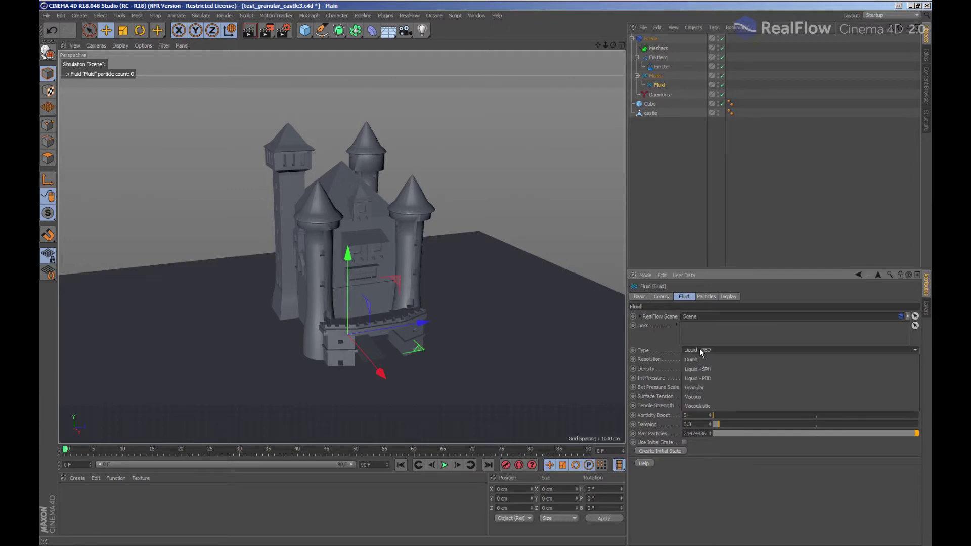
pyautogui.click(700, 388)
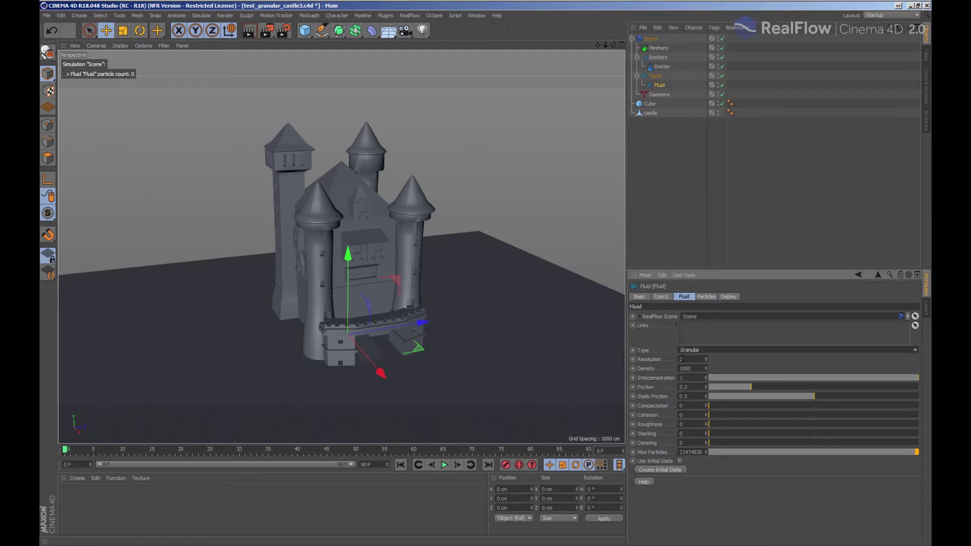
pyautogui.doubleClick(682, 360)
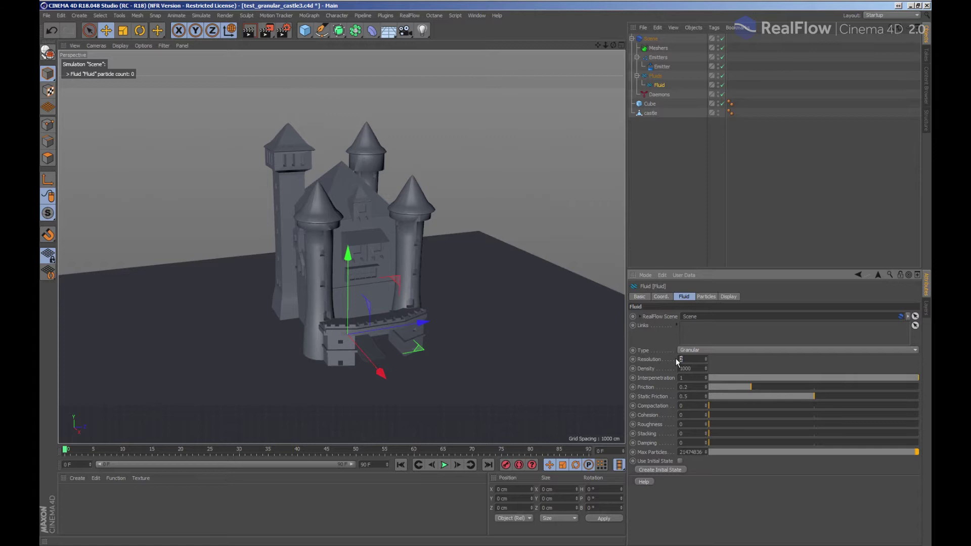
pyautogui.write('0.5')
pyautogui.press('Return')
# Assign the castle mesh as the body of the Fill emitter.
pyautogui.click(649, 114)
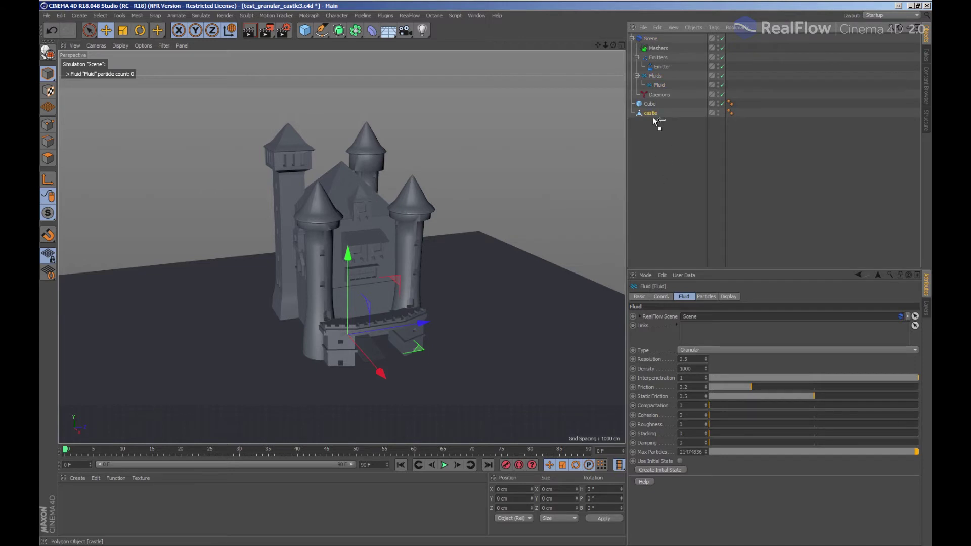
pyautogui.hotkey('ctrl', 'z')
pyautogui.click(662, 67)
pyautogui.moveTo(671, 318); pyautogui.dragTo(693, 360)
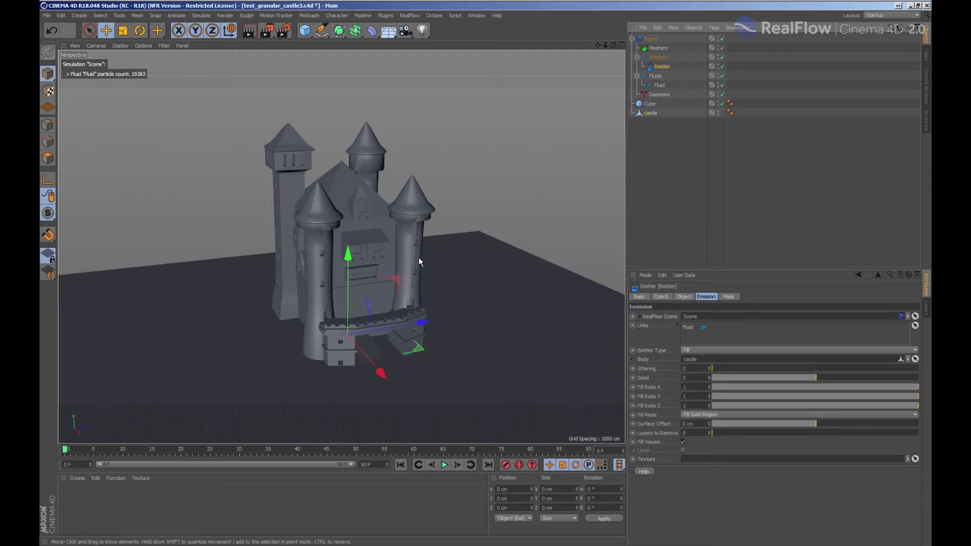
# Hide the castle mesh in the viewport, then briefly play the simulation and return to the first frame.
pyautogui.click(719, 111)
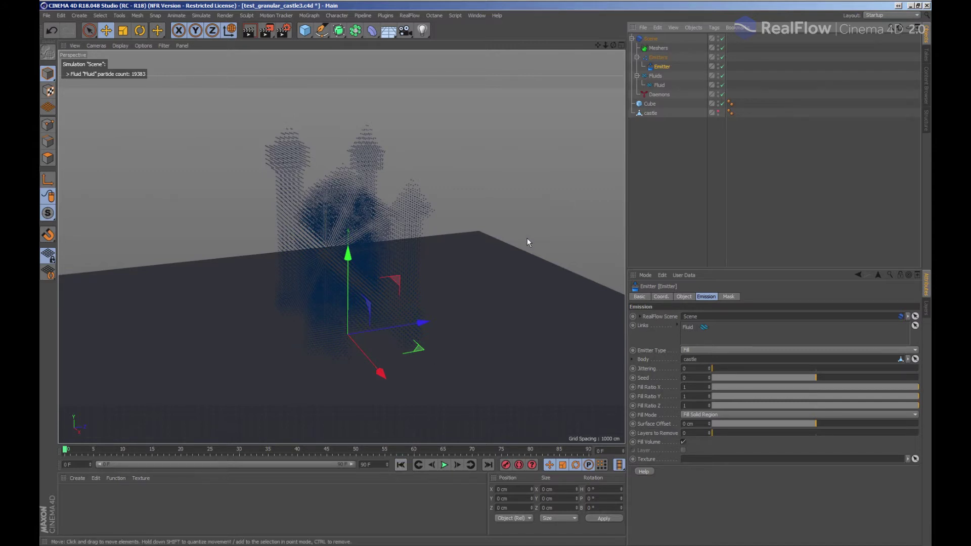
pyautogui.click(445, 465)
pyautogui.click(401, 465)
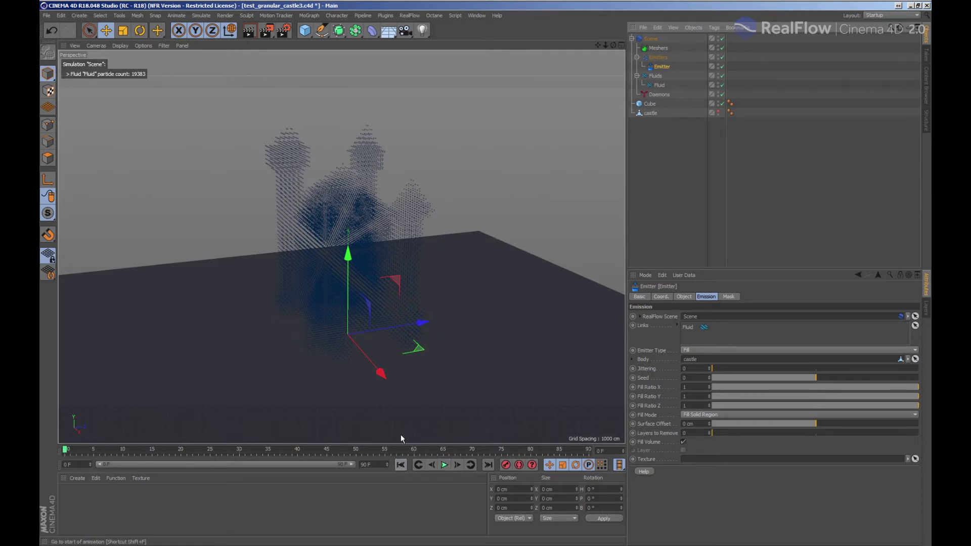
# Add a Gravity daemon to the RealFlow scene, test-play the simulation and rewind to frame 0.
pyautogui.click(409, 15)
pyautogui.moveTo(423, 48)
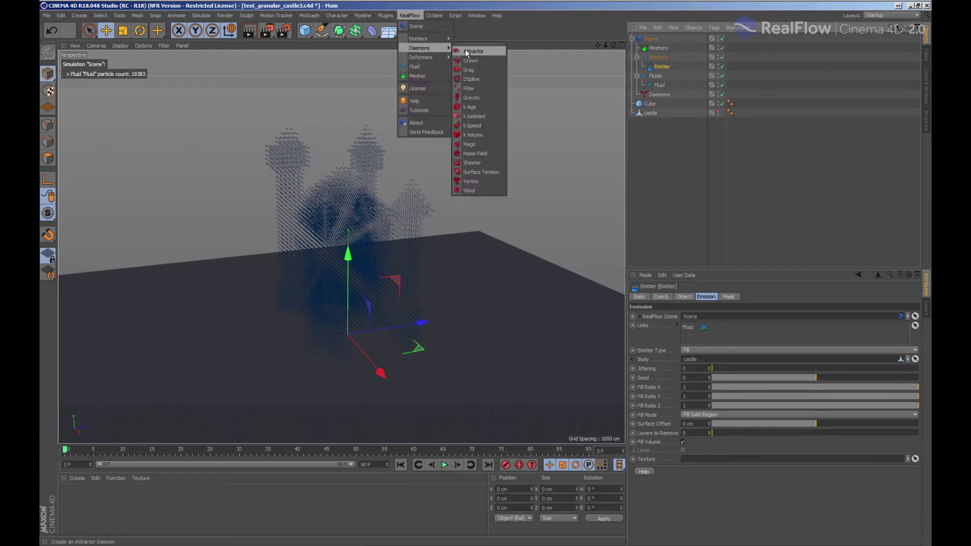
pyautogui.click(471, 98)
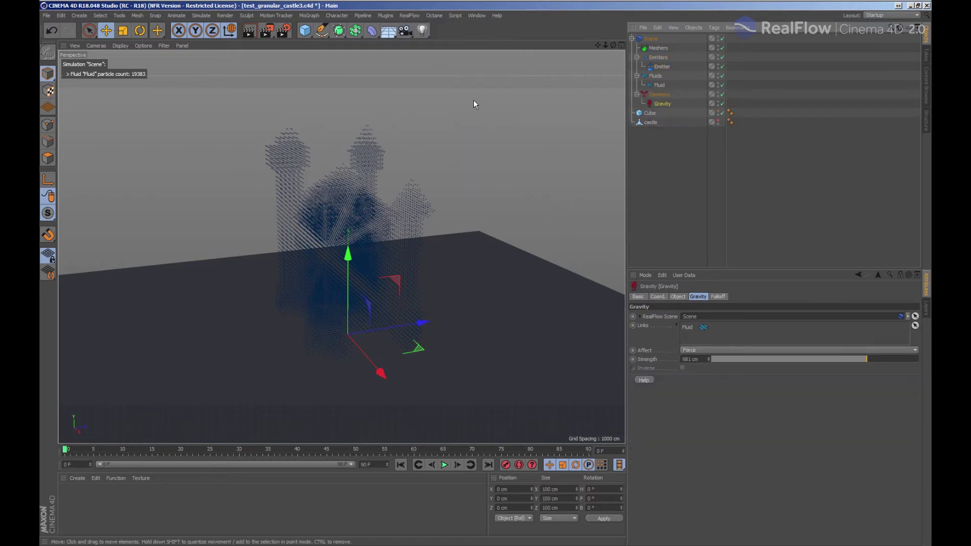
pyautogui.click(445, 465)
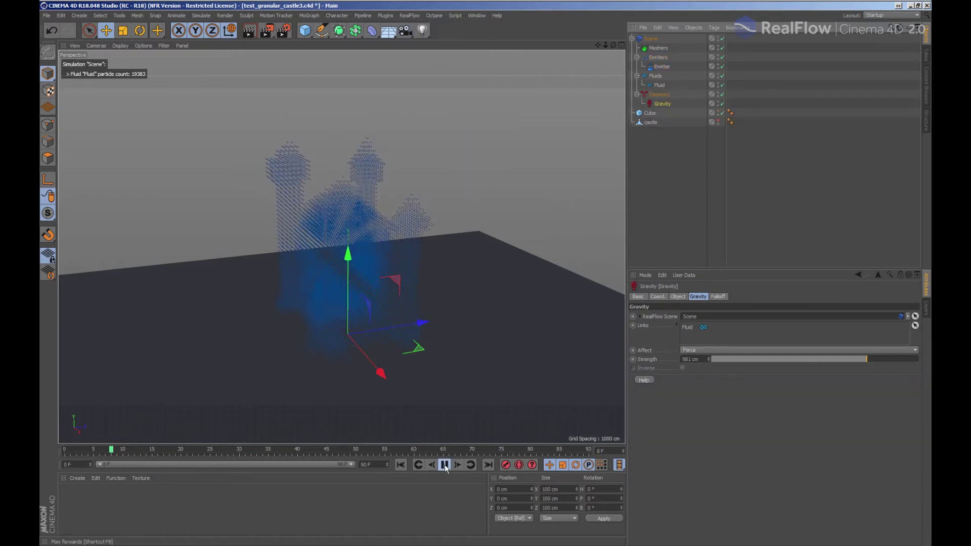
pyautogui.click(446, 465)
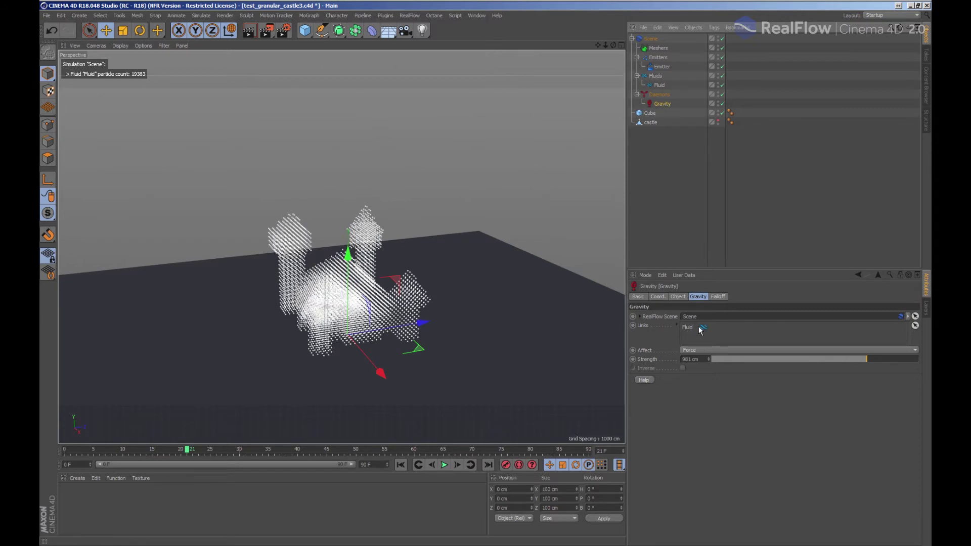
pyautogui.click(660, 86)
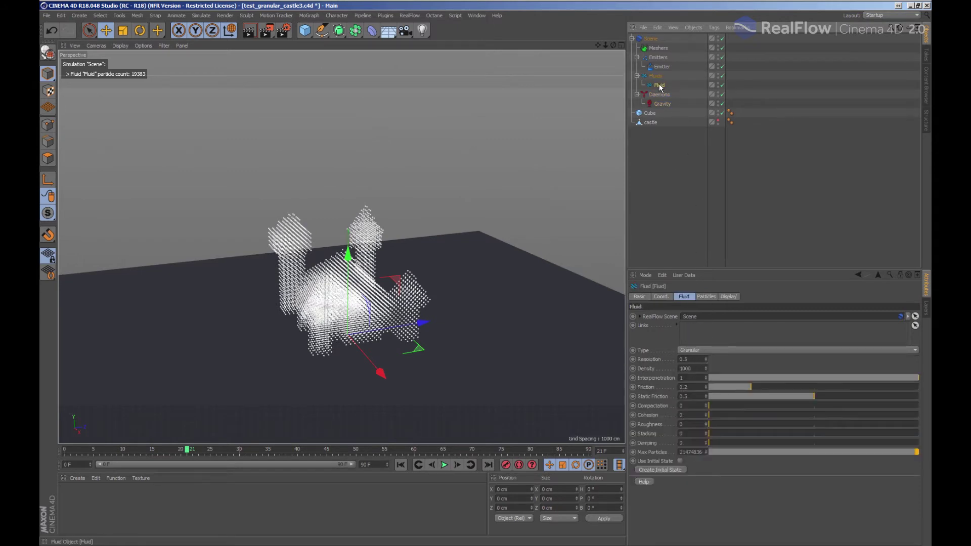
pyautogui.click(403, 465)
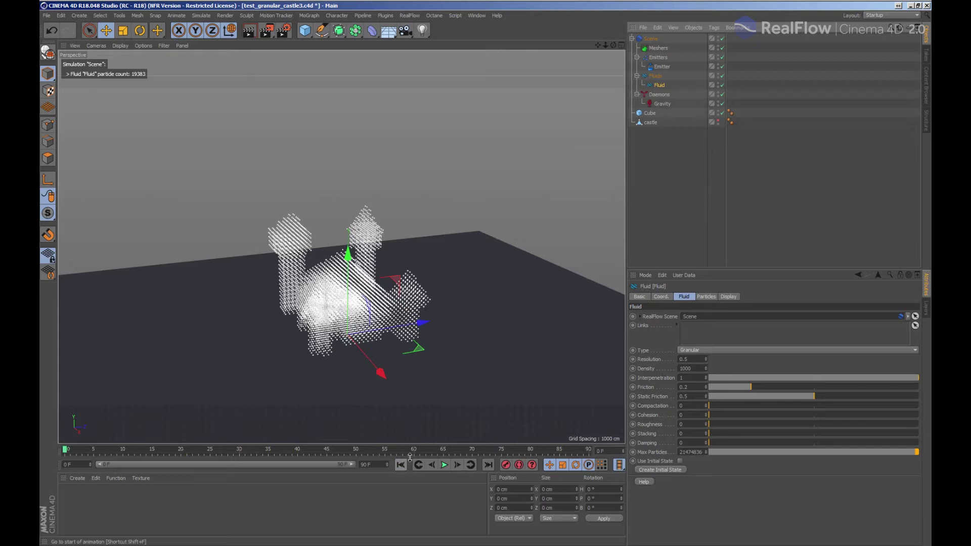
# Apply a RealFlow Collider tag to the ground cube, test-play the simulation and rewind to the start.
pyautogui.click(554, 277)
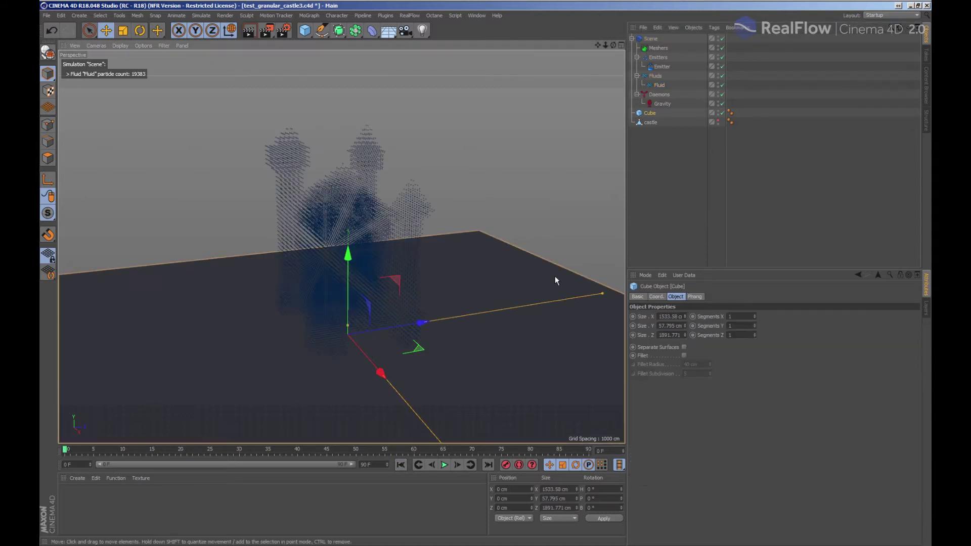
pyautogui.click(715, 27)
pyautogui.moveTo(732, 128)
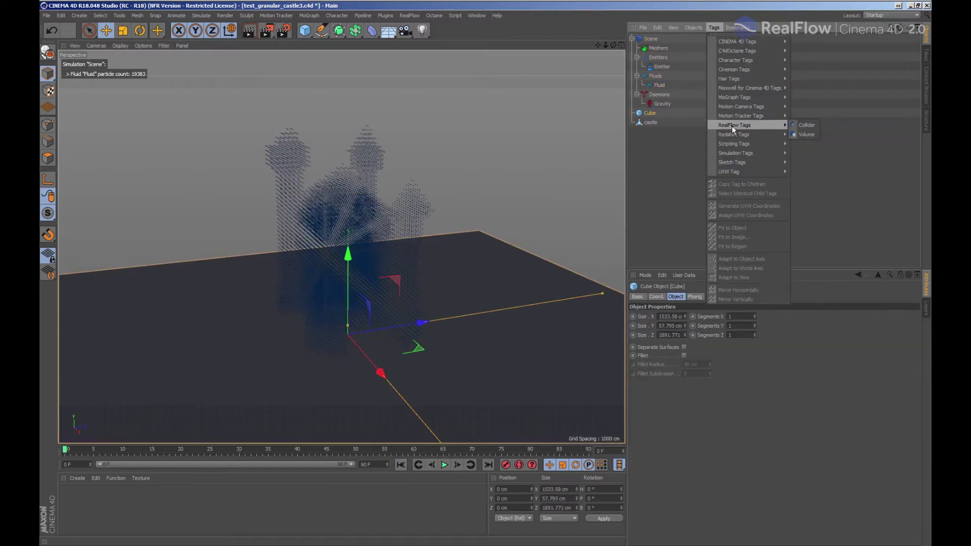
pyautogui.click(805, 126)
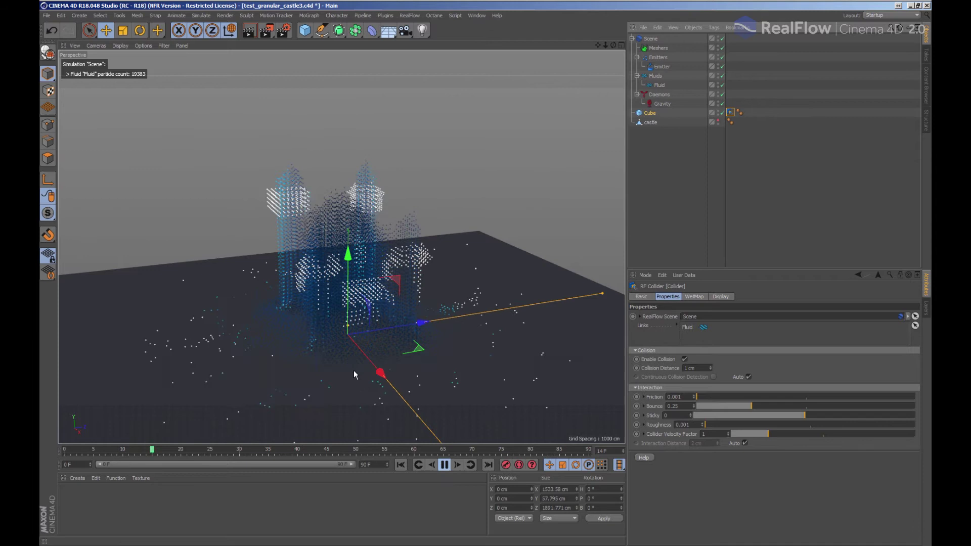
pyautogui.click(401, 465)
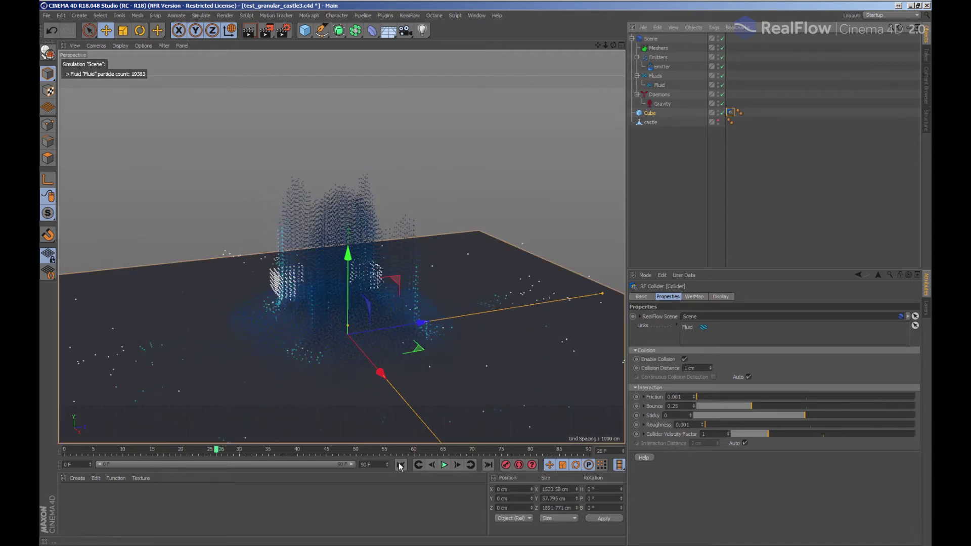
pyautogui.click(400, 465)
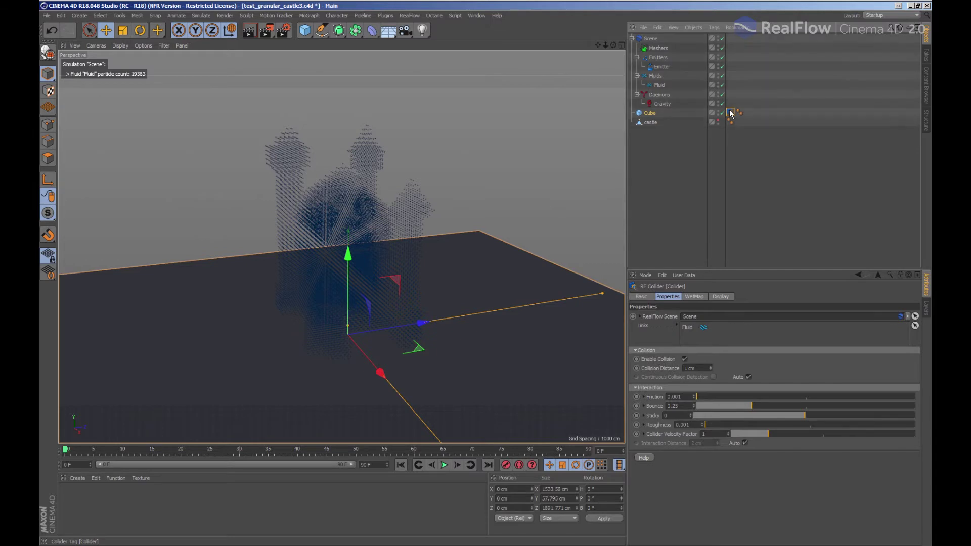
# Enable masking from collision objects on the emitter, test-play the simulation and rewind to the start.
pyautogui.click(664, 68)
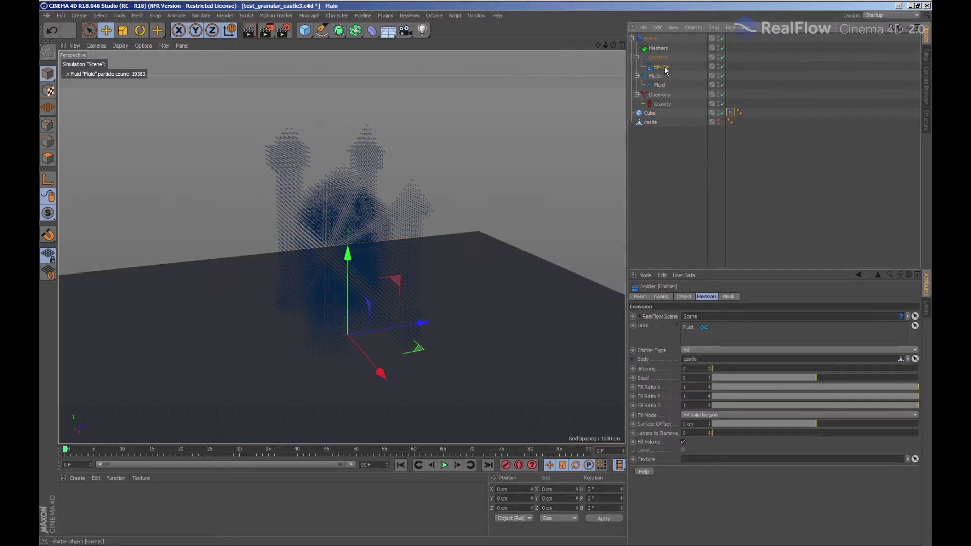
pyautogui.click(728, 297)
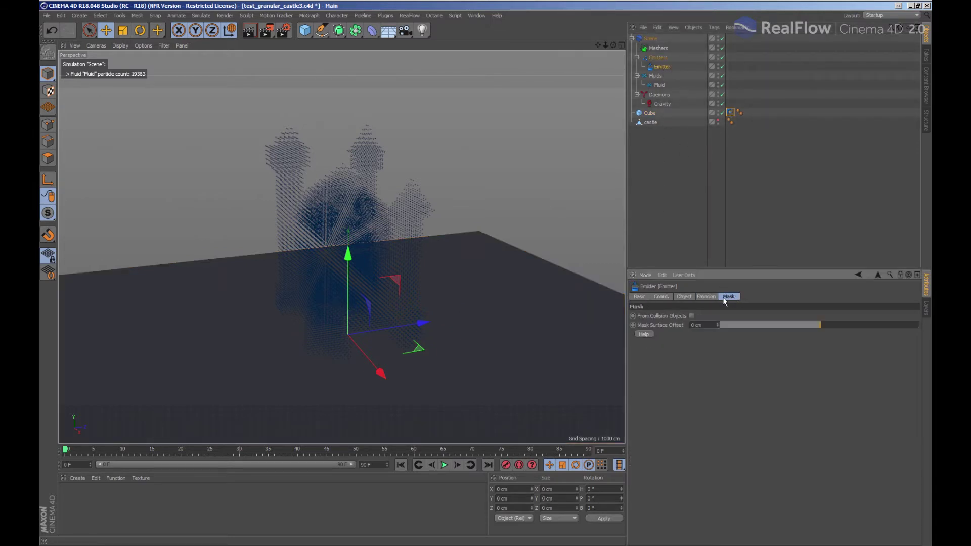
pyautogui.click(691, 316)
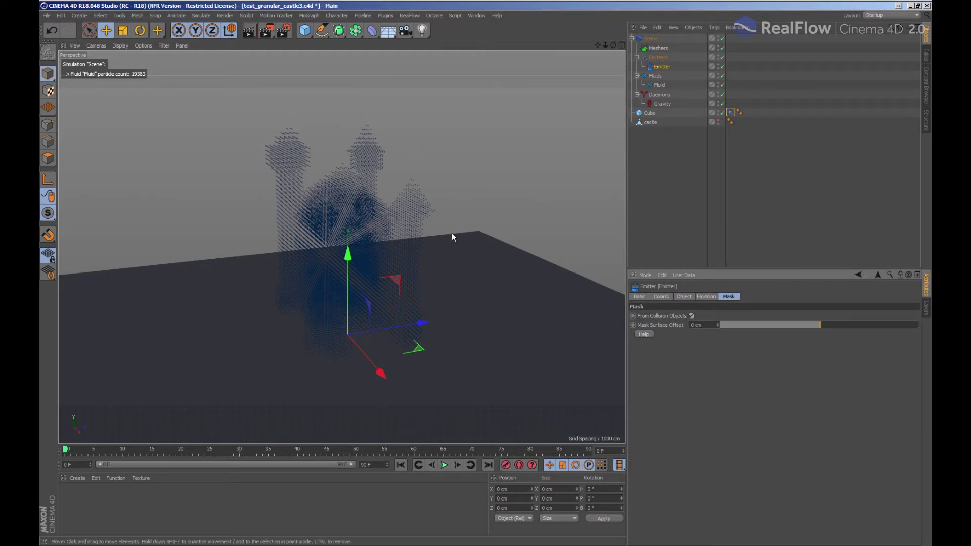
pyautogui.click(445, 465)
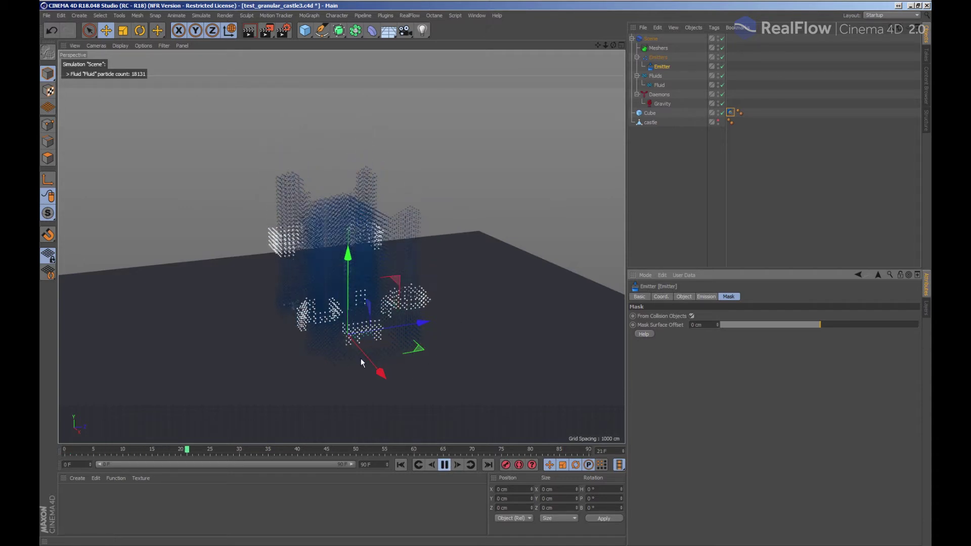
pyautogui.click(445, 465)
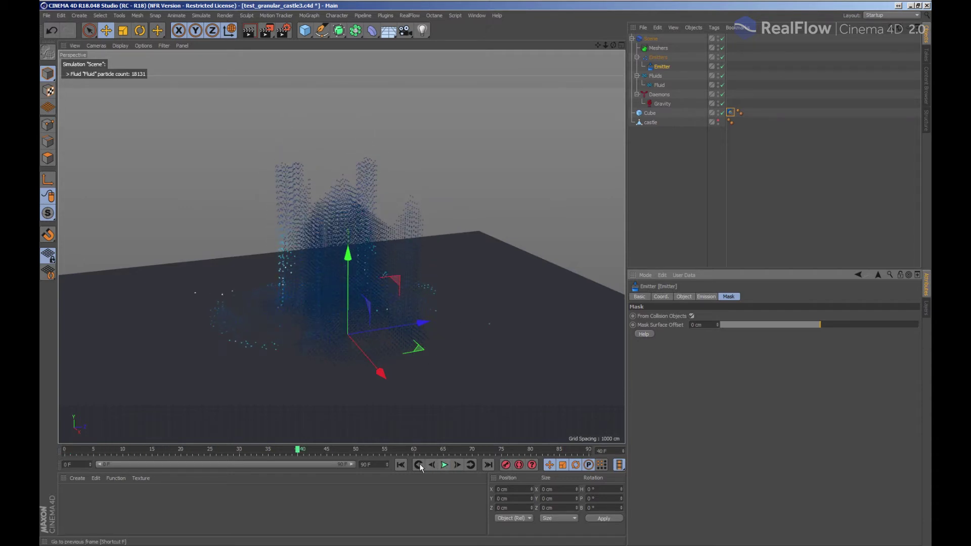
pyautogui.click(401, 465)
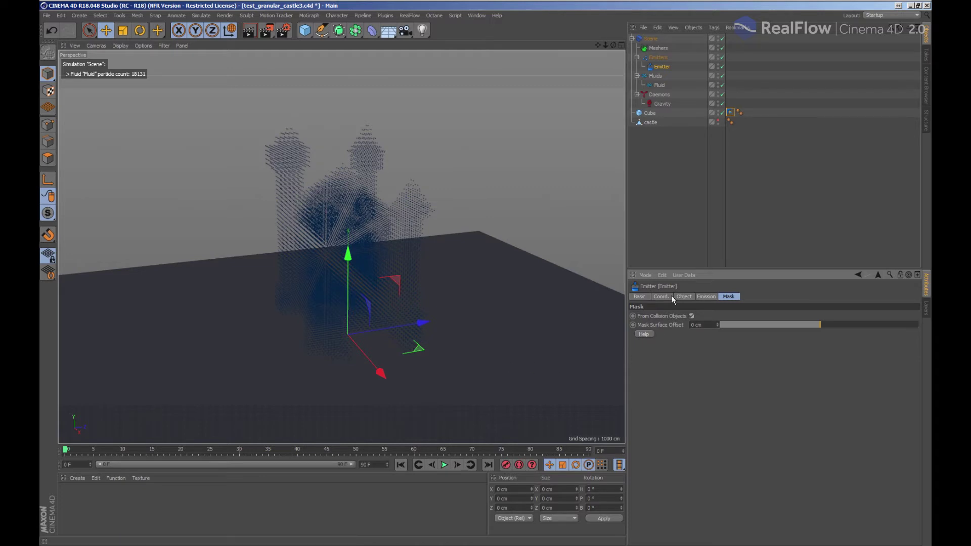
# Increase the fluid's particle display size to 4.
pyautogui.click(659, 85)
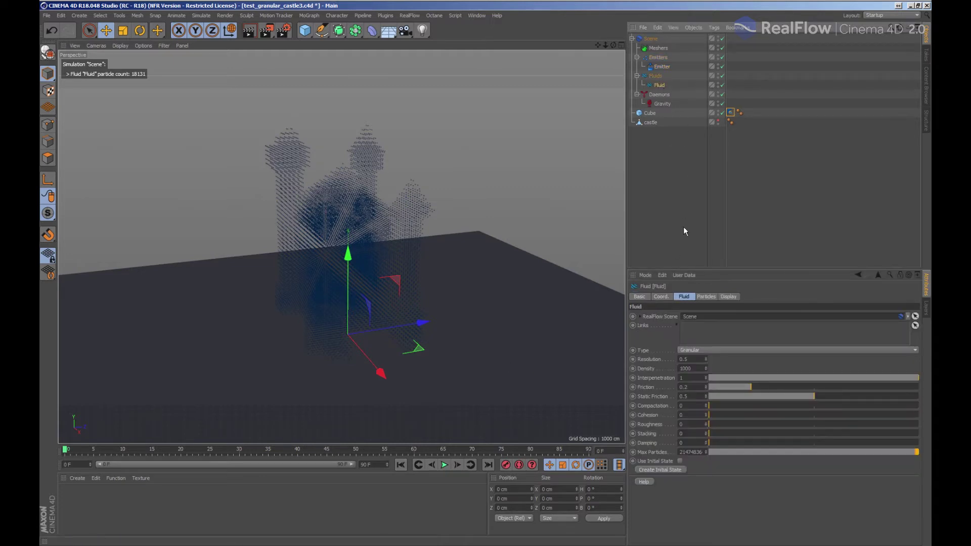
pyautogui.click(729, 297)
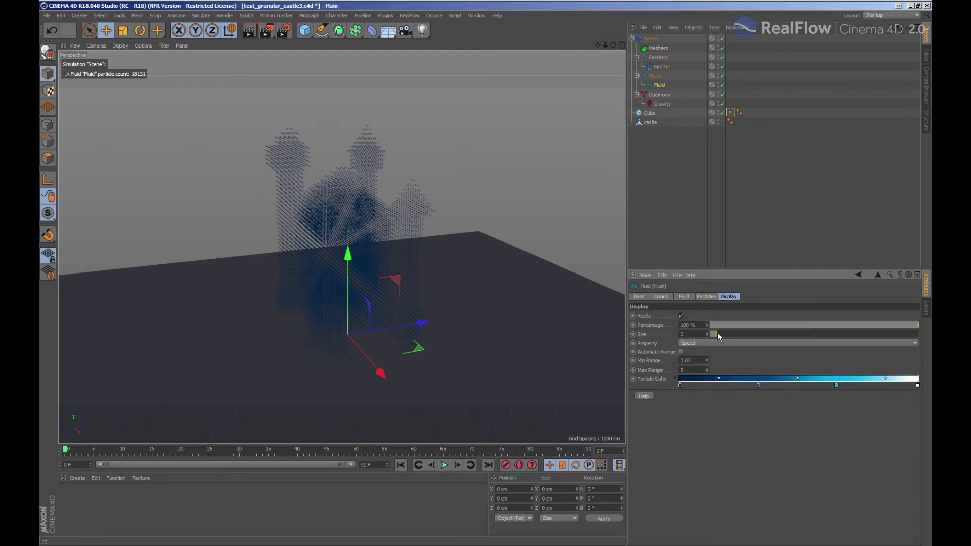
pyautogui.moveTo(718, 336); pyautogui.dragTo(724, 333)
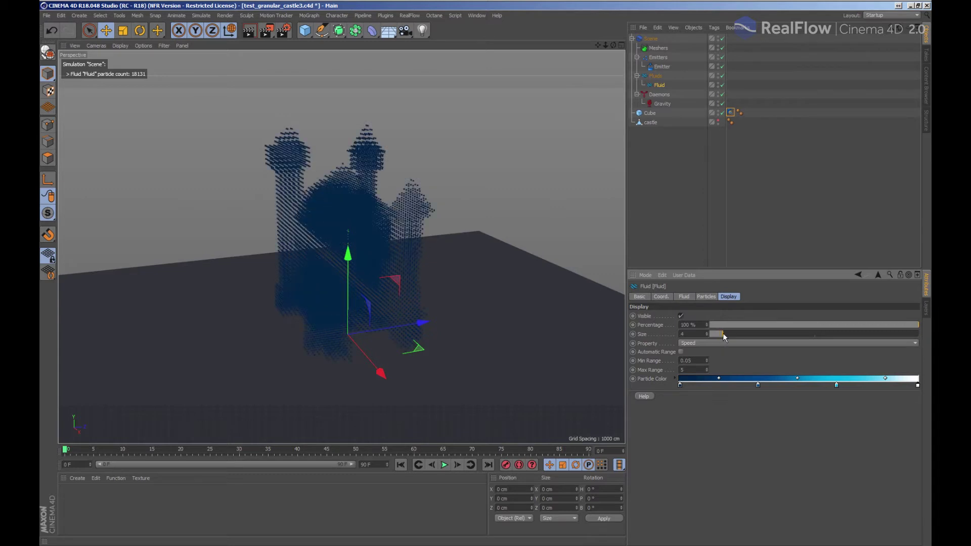
# While the simulation plays, set the ground collider's friction to 0.91 and bounce to 0, then stop playback.
pyautogui.click(444, 465)
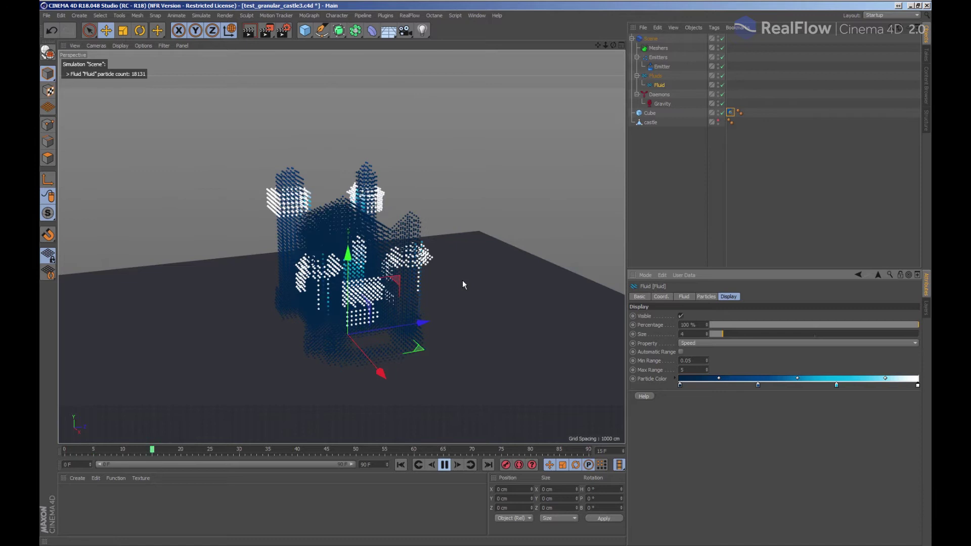
pyautogui.click(730, 113)
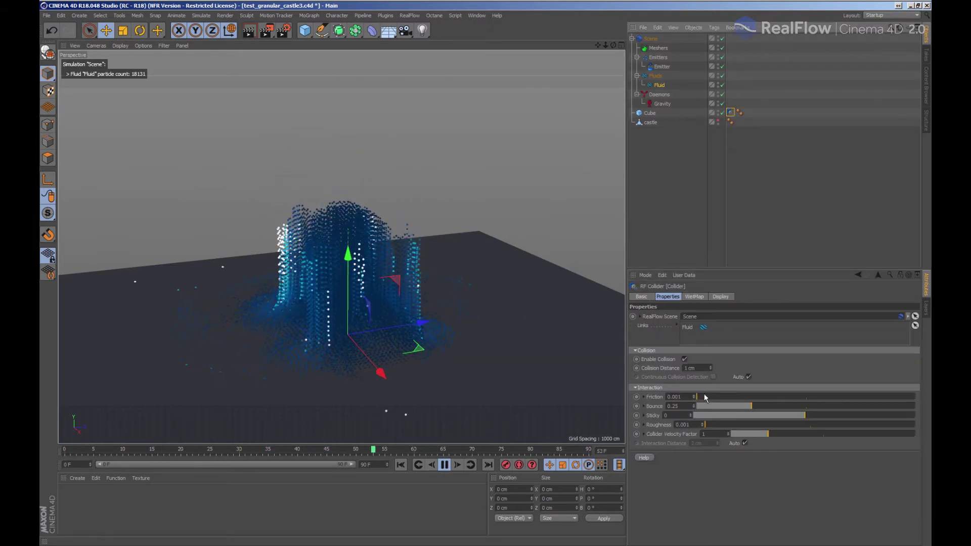
pyautogui.moveTo(704, 396); pyautogui.dragTo(898, 398)
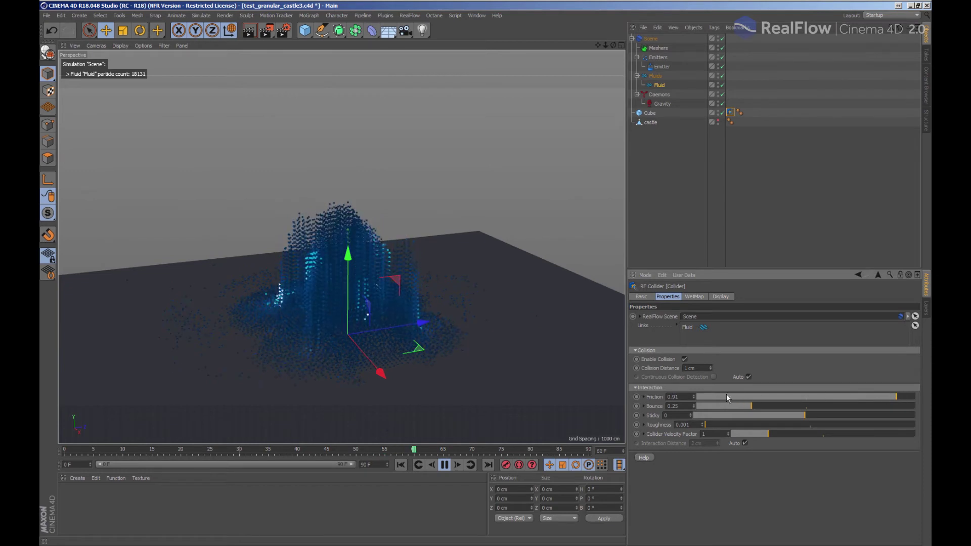
pyautogui.moveTo(738, 405); pyautogui.dragTo(689, 409)
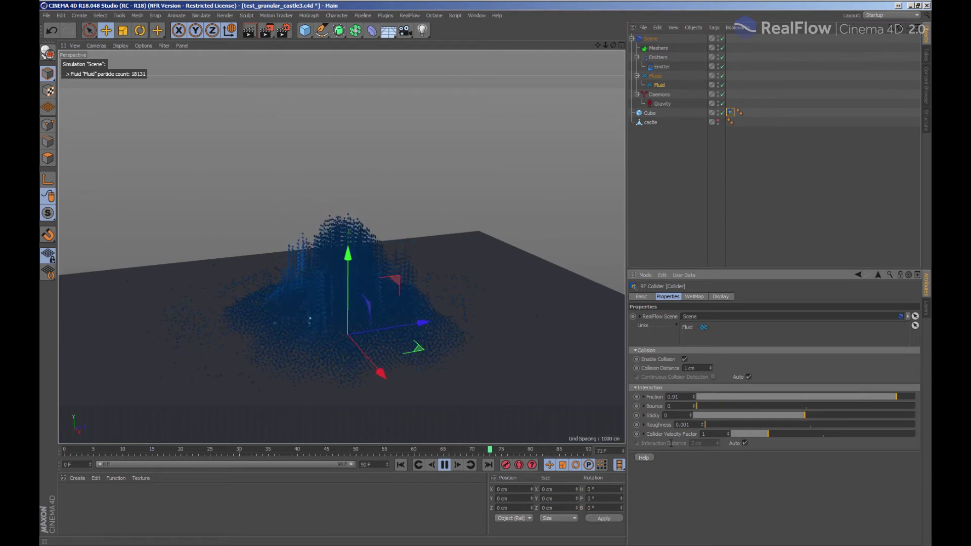
pyautogui.click(444, 467)
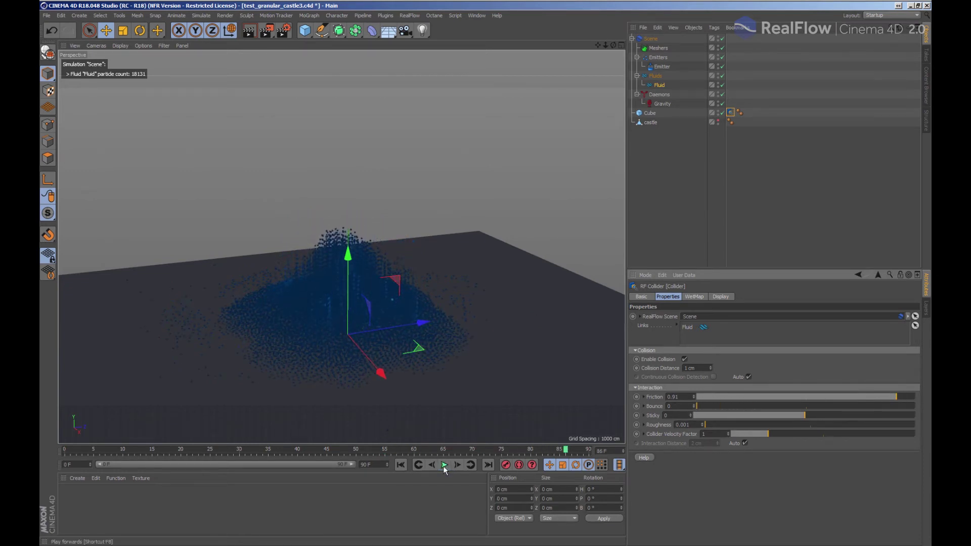
# Rewind to the start and, while the simulation plays, set the fluid's static friction to 0.754 and friction to 0.966.
pyautogui.click(401, 465)
pyautogui.keyDown('alt'); pyautogui.moveTo(433, 320); pyautogui.dragTo(428, 319); pyautogui.keyUp('alt')
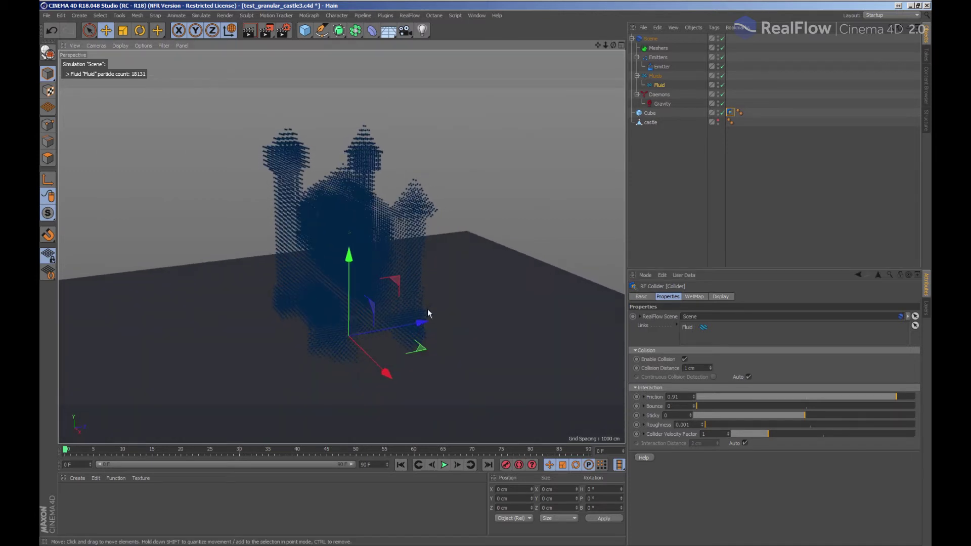
pyautogui.click(660, 85)
pyautogui.click(684, 297)
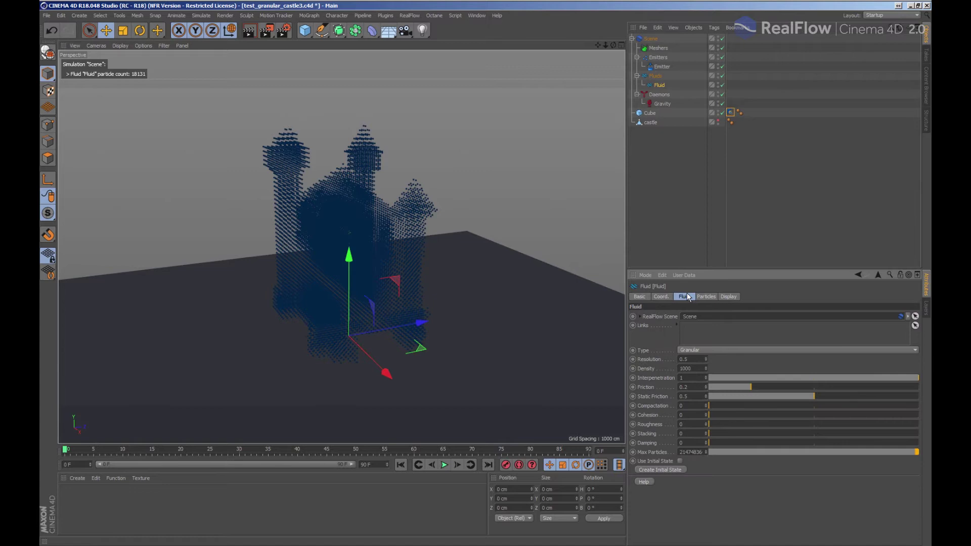
pyautogui.click(443, 464)
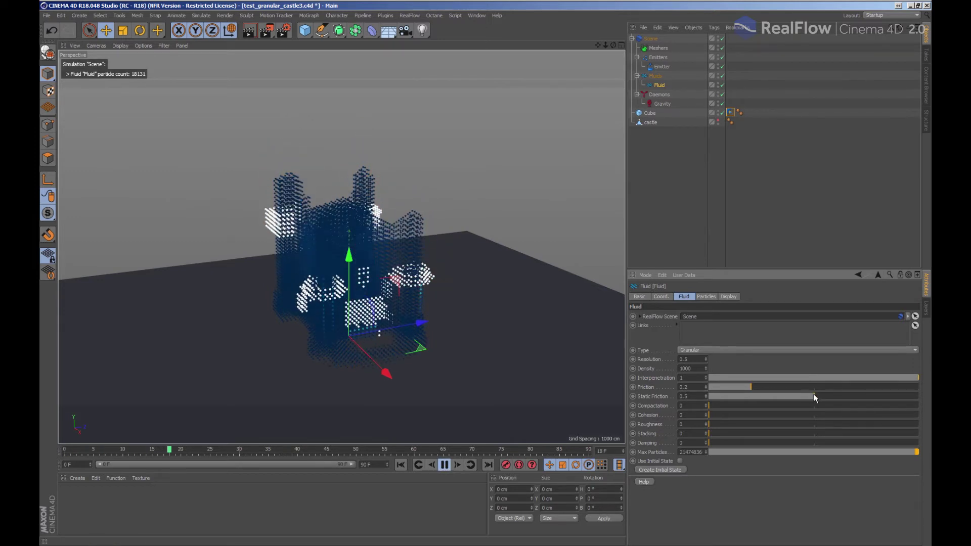
pyautogui.moveTo(815, 396); pyautogui.dragTo(868, 396)
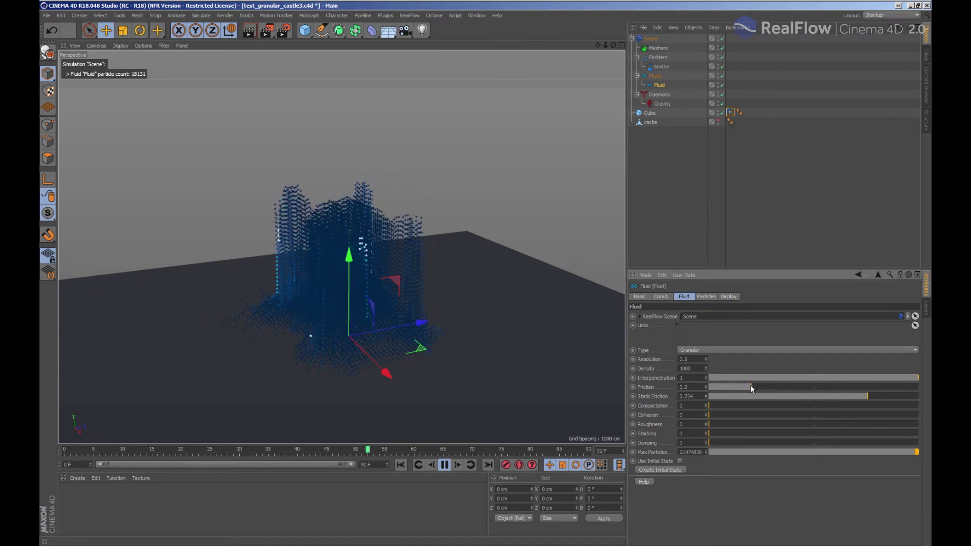
pyautogui.moveTo(751, 387); pyautogui.dragTo(866, 391)
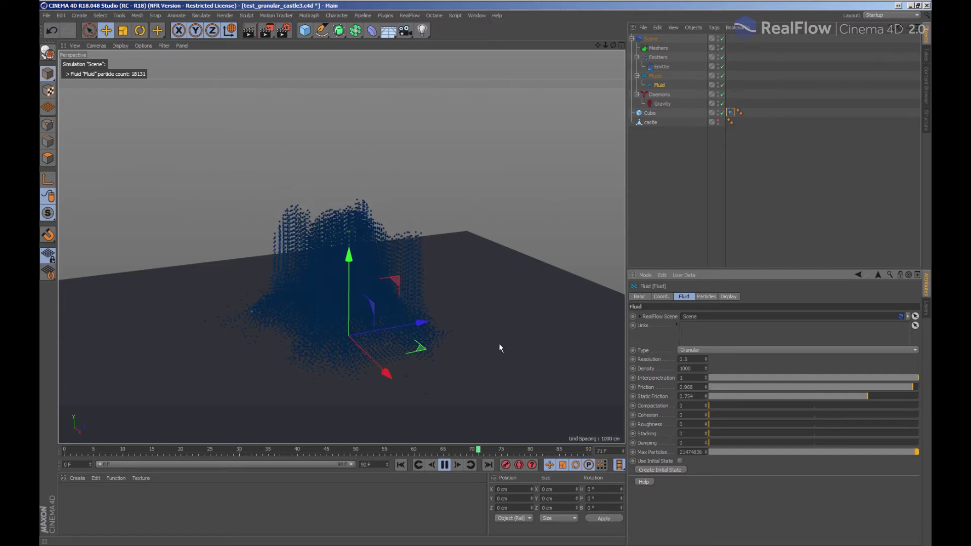
# Set the fluid's cohesion to 0.034, watch the castle collapse and stop playback.
pyautogui.moveTo(712, 414); pyautogui.dragTo(713, 416)
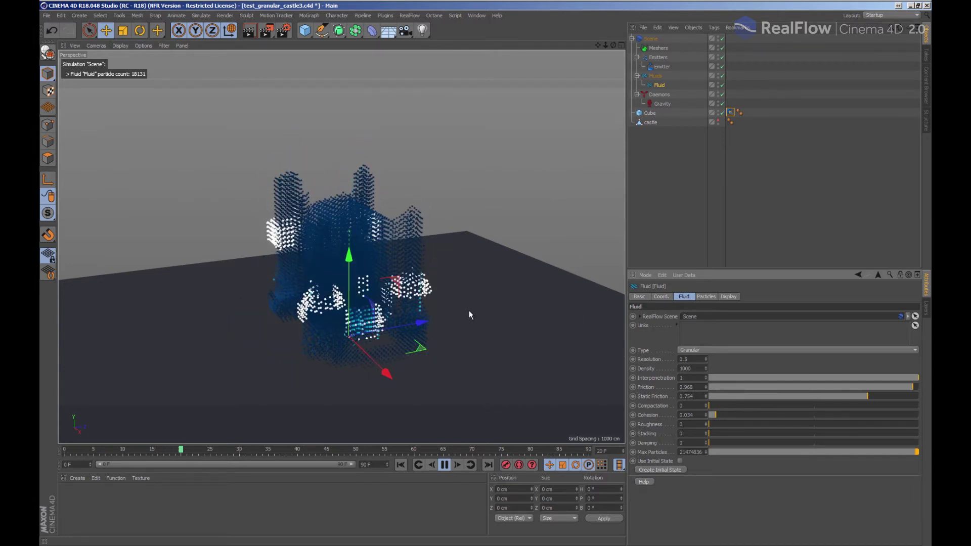
pyautogui.moveTo(424, 263)
pyautogui.keyDown('alt'); pyautogui.mouseDown()
pyautogui.moveTo(446, 264)
pyautogui.moveTo(425, 265)
pyautogui.mouseUp(); pyautogui.keyUp('alt')
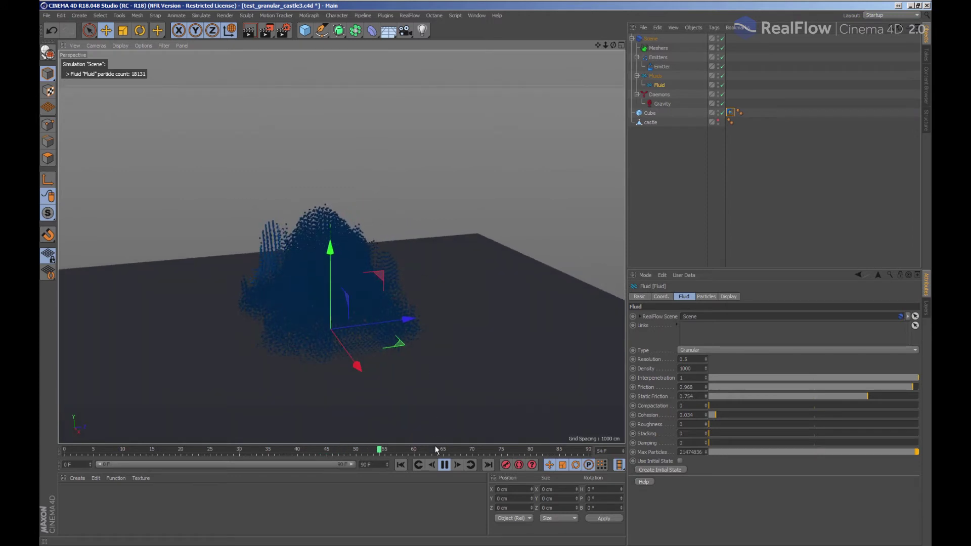
pyautogui.click(445, 464)
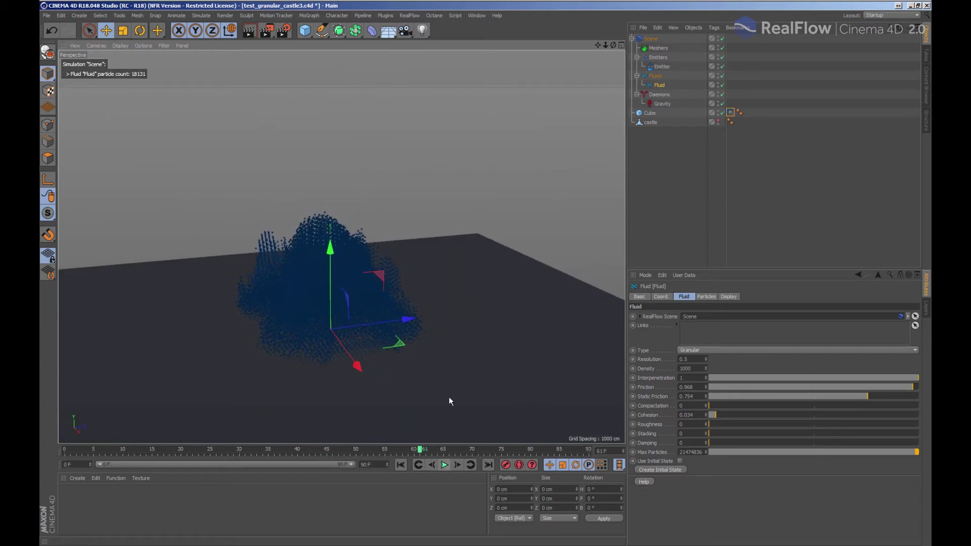
# Add a Platonic object, move it to about Y 437 cm and Z 595 cm, and shrink its radius to about 6.3 cm.
pyautogui.click(305, 30)
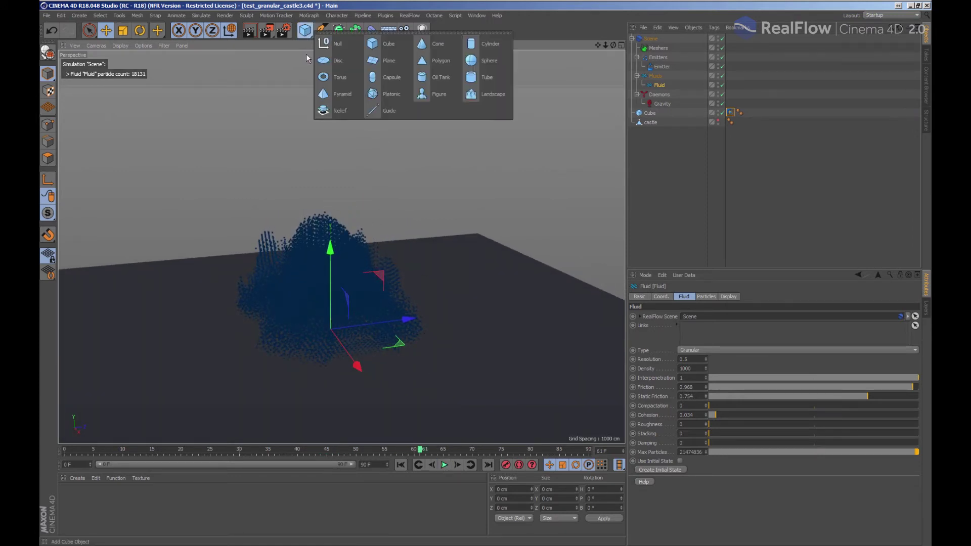
pyautogui.click(384, 95)
pyautogui.moveTo(405, 320); pyautogui.dragTo(575, 321)
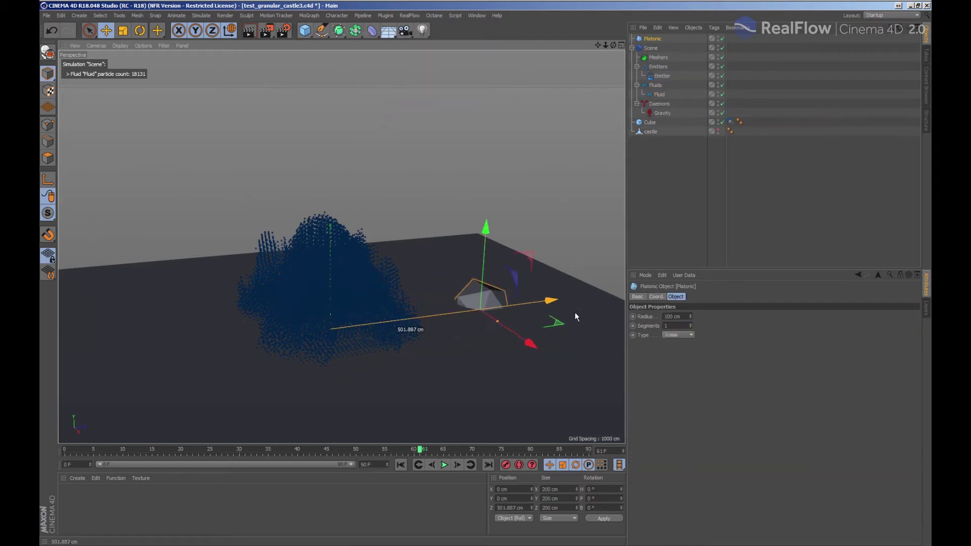
pyautogui.moveTo(515, 227); pyautogui.dragTo(515, 92)
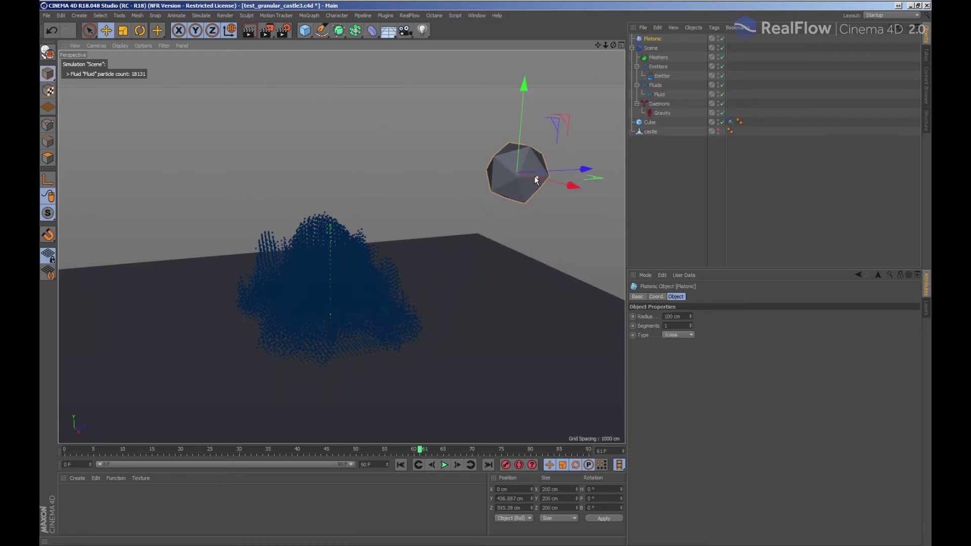
pyautogui.moveTo(536, 178); pyautogui.dragTo(517, 178)
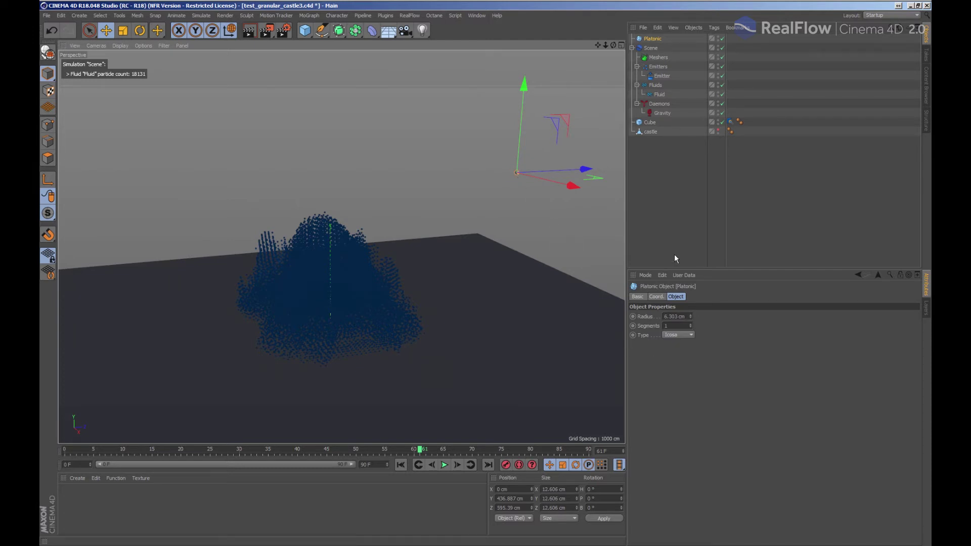
# Change the Platonic's type to Octa and make it a child of the Fluid object.
pyautogui.click(680, 335)
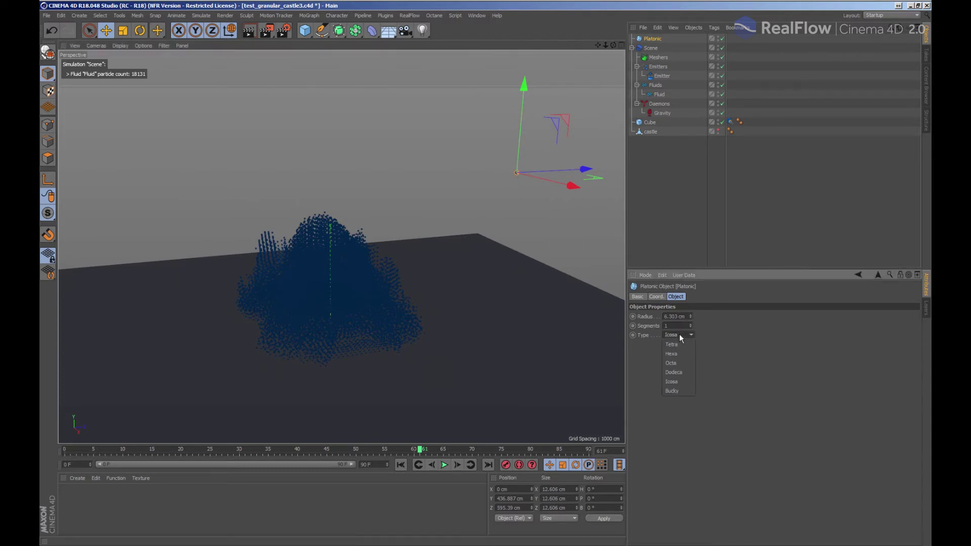
pyautogui.click(678, 361)
pyautogui.moveTo(653, 39); pyautogui.dragTo(658, 96)
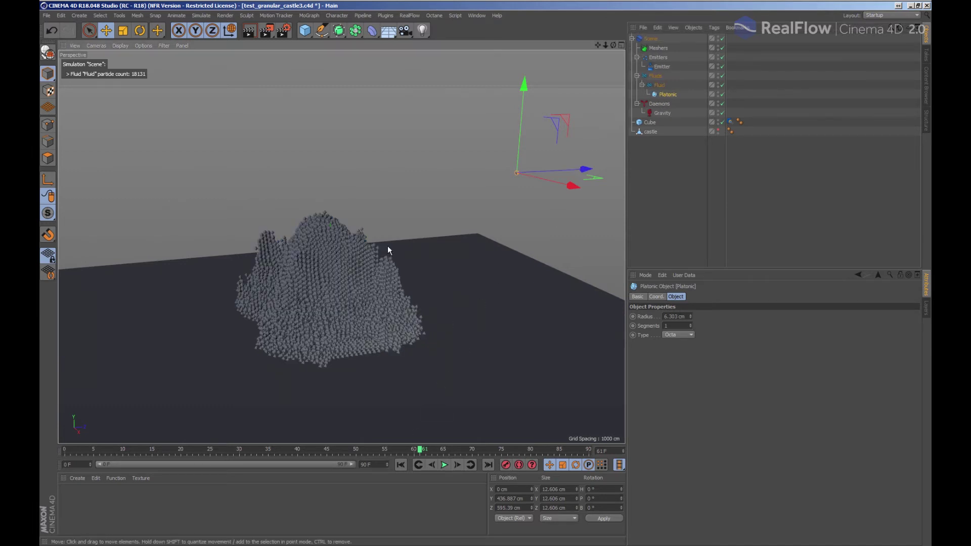
pyautogui.keyDown('alt'); pyautogui.moveTo(387, 246); pyautogui.dragTo(362, 250); pyautogui.keyUp('alt')
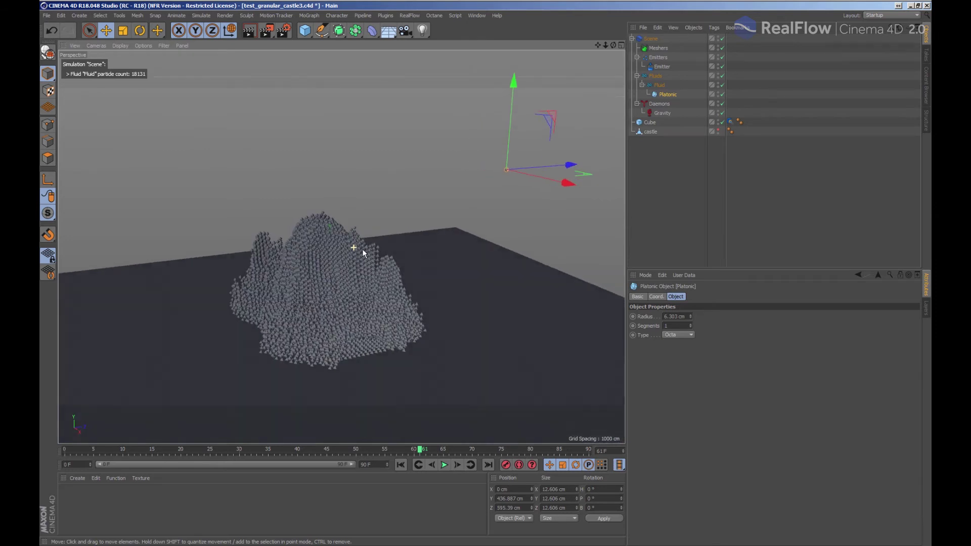
# Rewind to the start and briefly test-play the simulation with the Platonic instances.
pyautogui.click(400, 465)
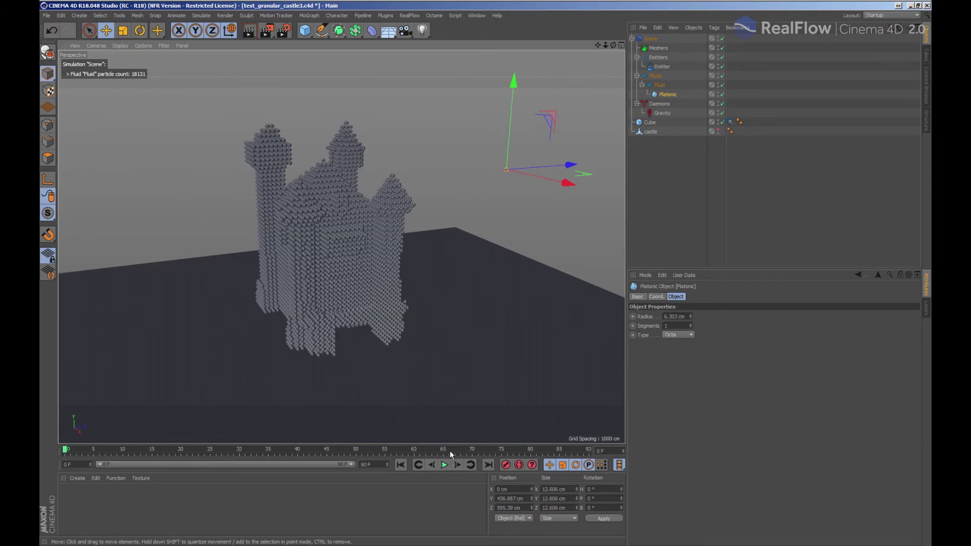
pyautogui.click(445, 465)
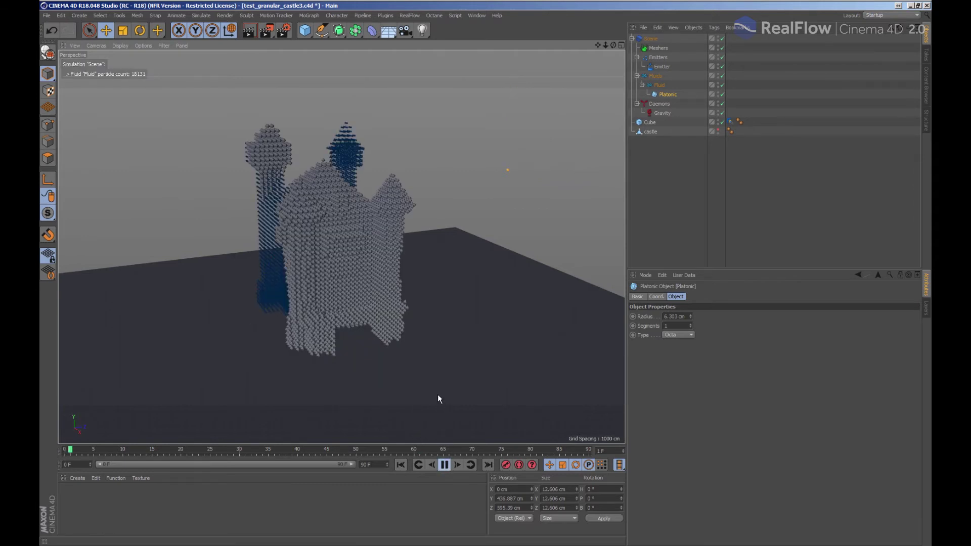
pyautogui.click(445, 465)
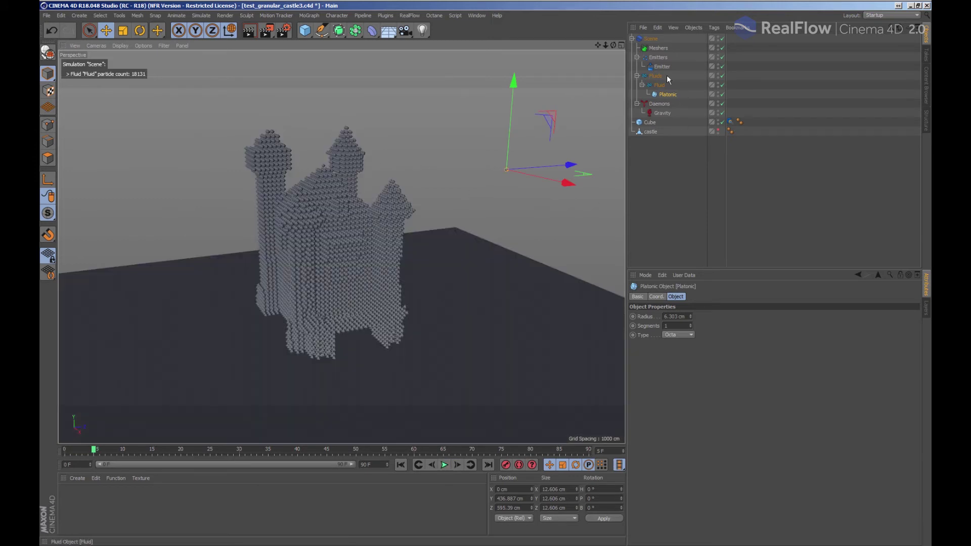
# Enable GPU use in the RealFlow Scene's solver, test-play the simulation and rewind to the start.
pyautogui.click(651, 38)
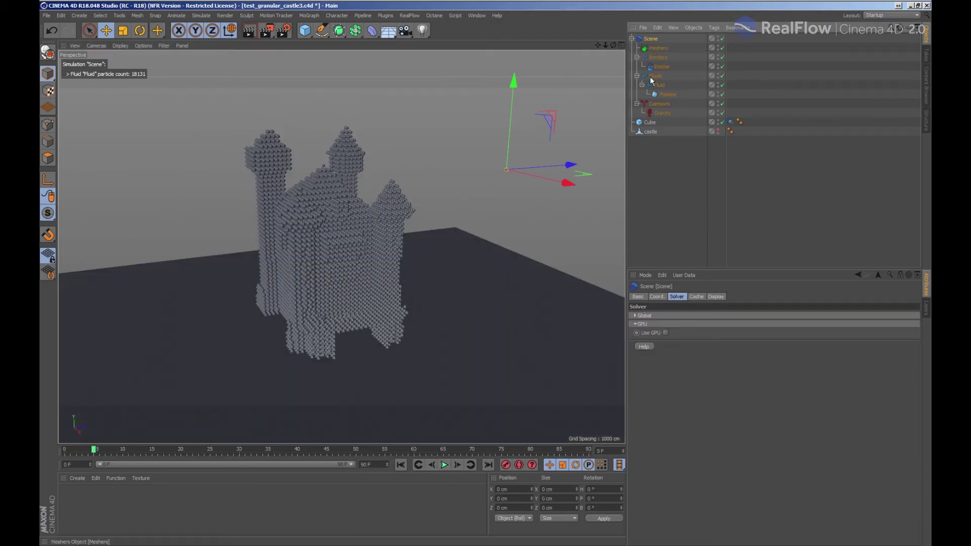
pyautogui.click(666, 333)
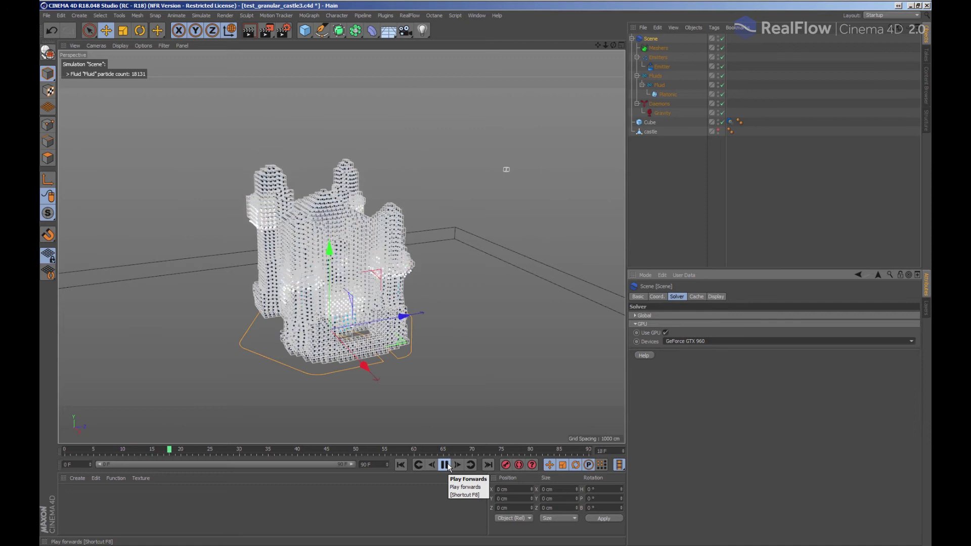
pyautogui.click(445, 465)
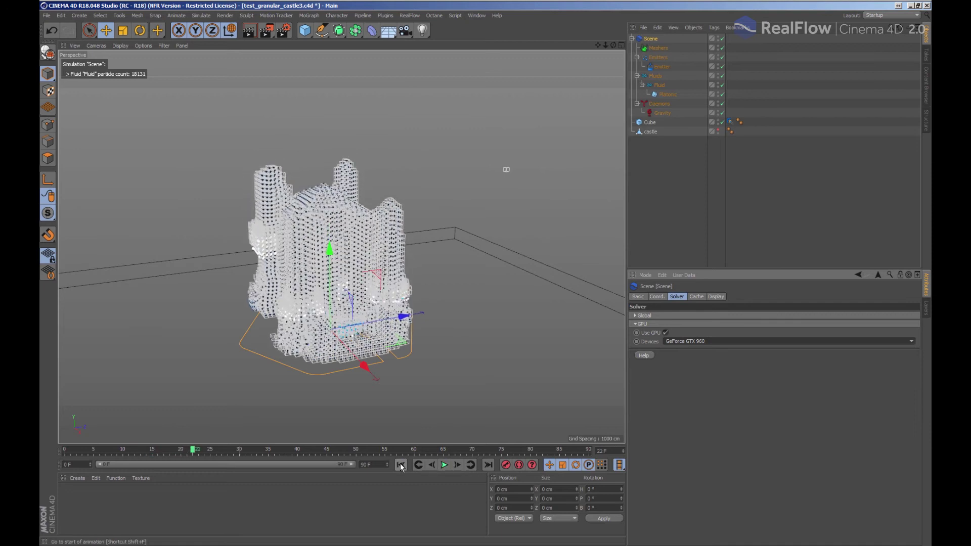
pyautogui.click(401, 466)
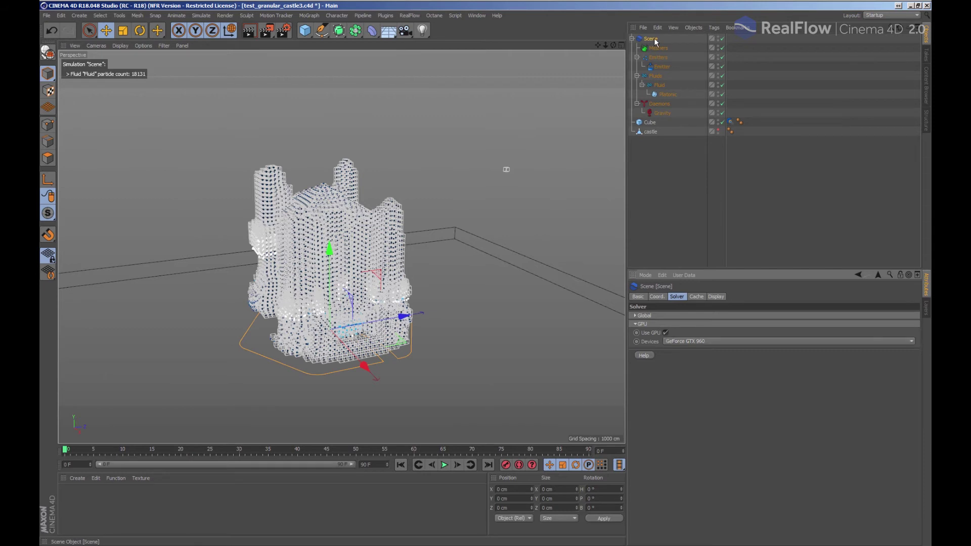
# Cache the Scene's simulation and play back the cached result from the start.
pyautogui.click(697, 297)
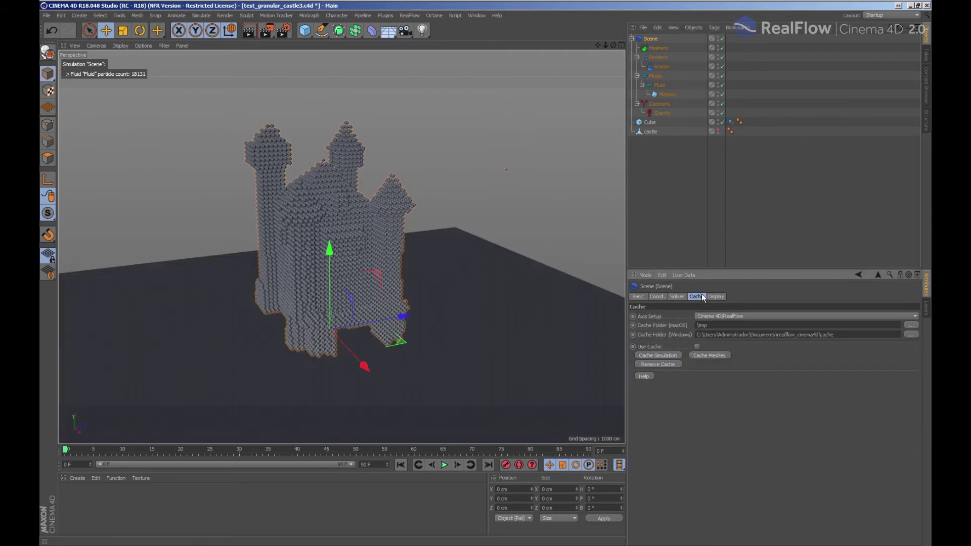
pyautogui.click(663, 356)
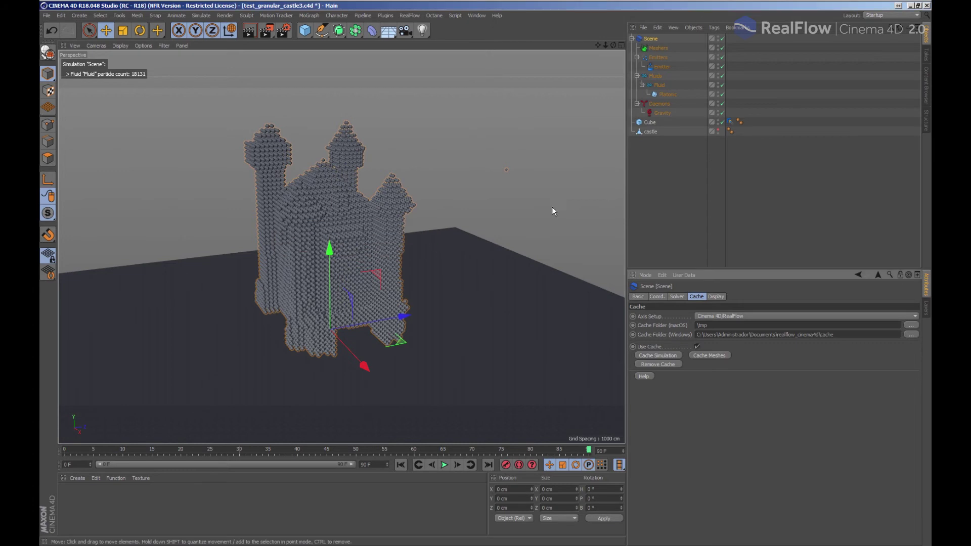
pyautogui.click(447, 465)
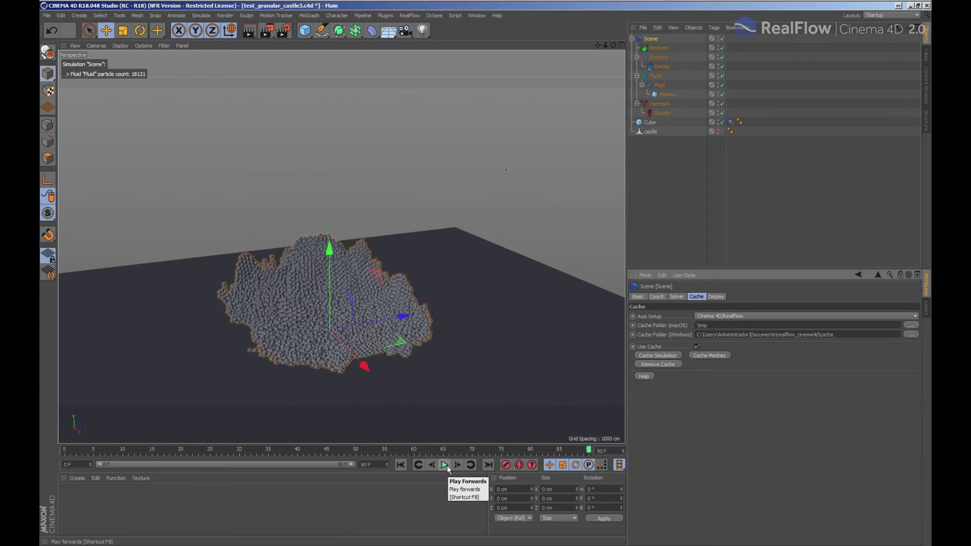
pyautogui.click(401, 464)
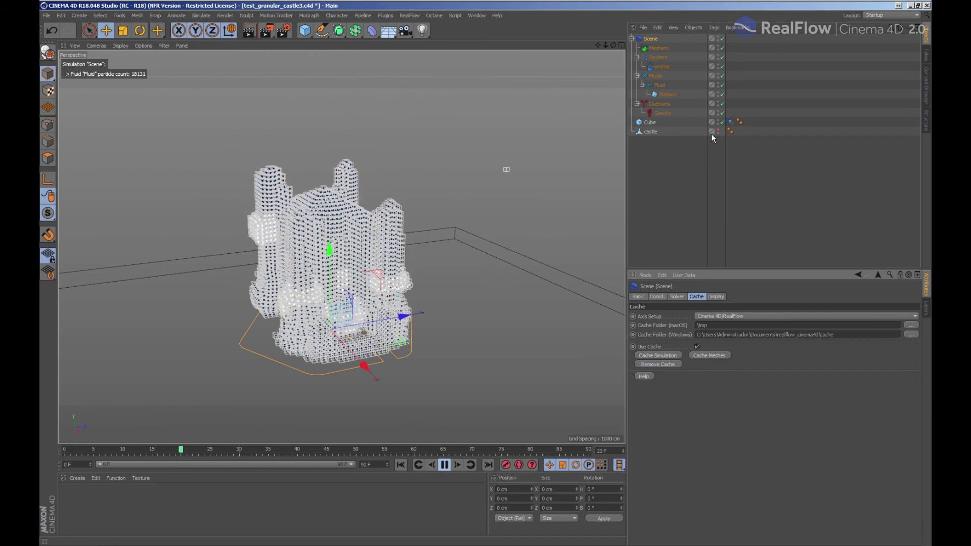
# Hide the Platonic object in the viewport, disable the Scene's Use Cache option and stop playback.
pyautogui.click(718, 93)
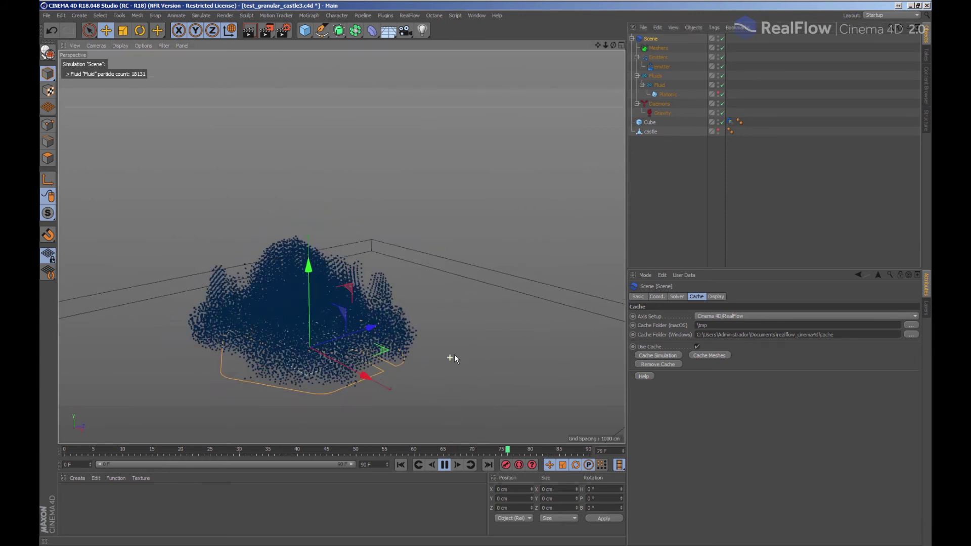
pyautogui.click(697, 346)
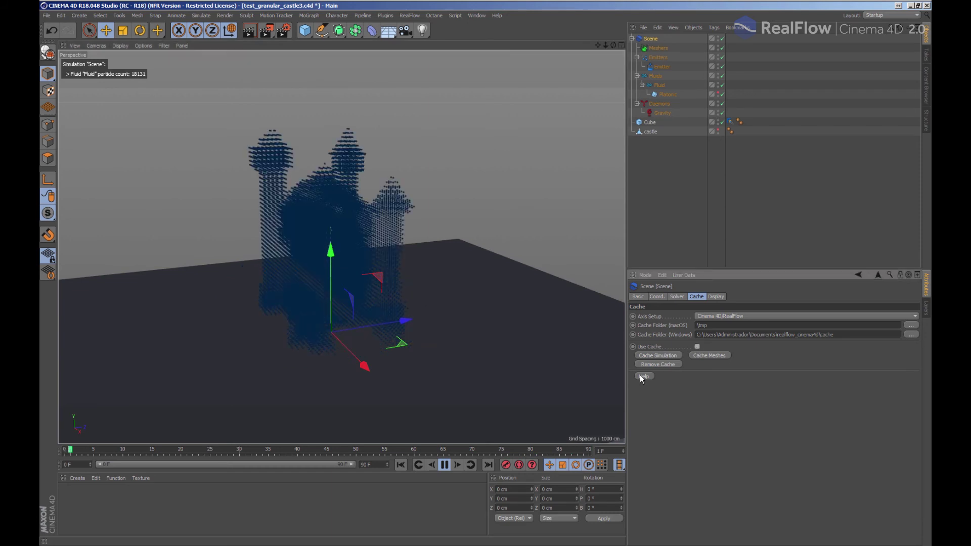
pyautogui.click(445, 465)
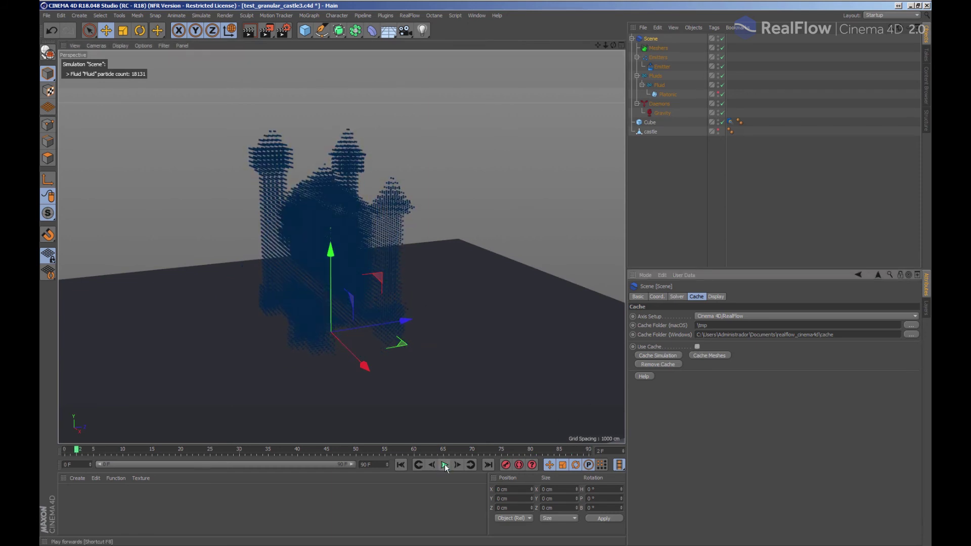
# Set the fluid's compactation to 0.045 and stacking to 0.091, and play the simulation.
pyautogui.click(662, 86)
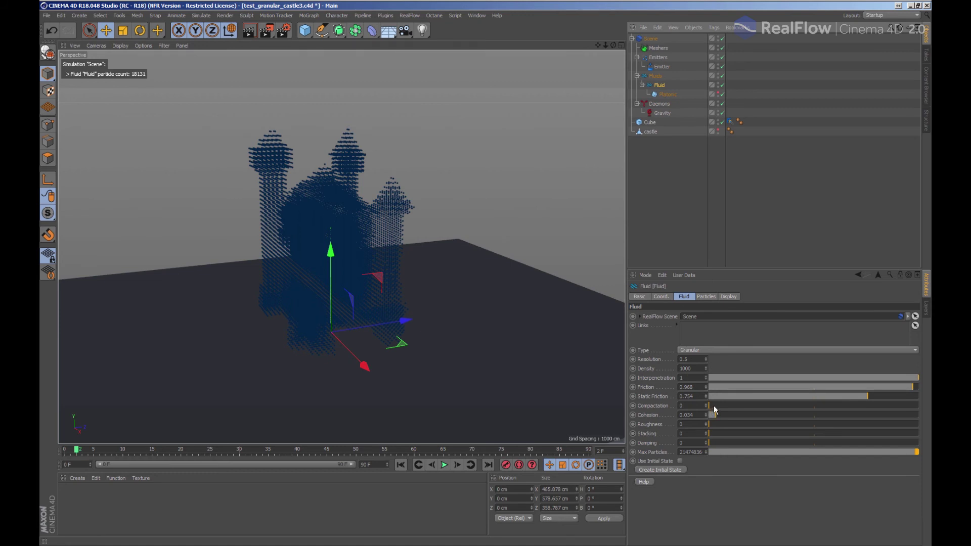
pyautogui.moveTo(715, 407); pyautogui.dragTo(719, 407)
pyautogui.click(445, 466)
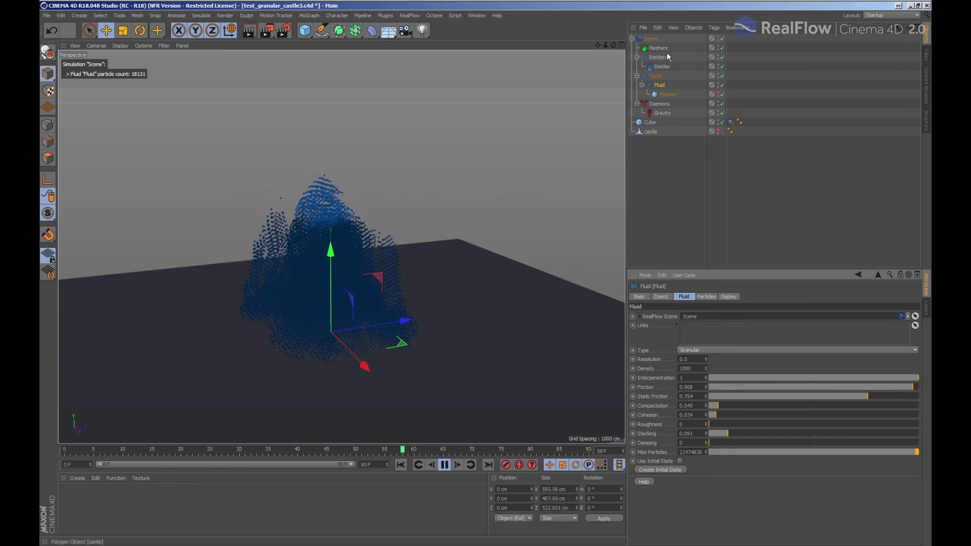
# Disable Auto Params in the Scene's global solver settings, set Min and Max Substeps to 6, and stop playback.
pyautogui.click(651, 39)
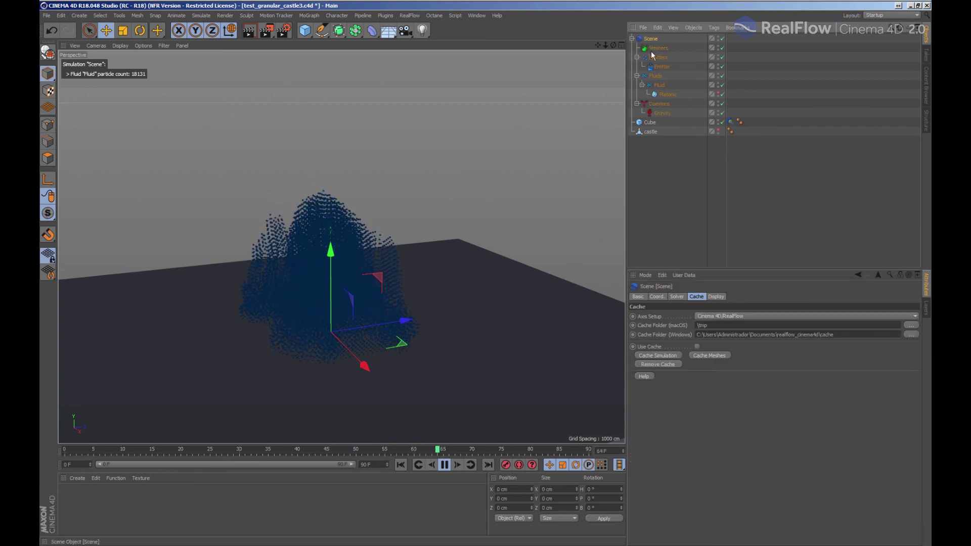
pyautogui.click(677, 297)
pyautogui.click(670, 316)
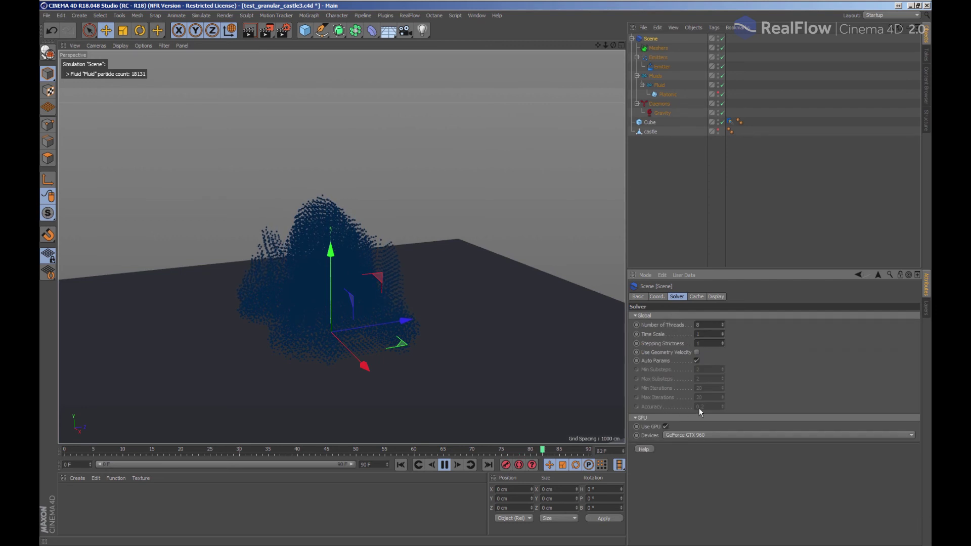
pyautogui.click(696, 361)
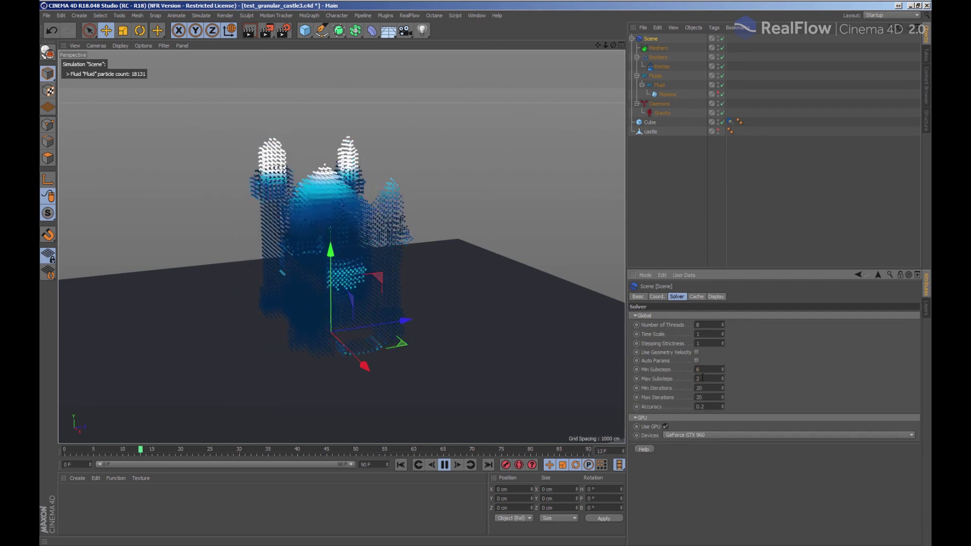
pyautogui.press('Tab')
pyautogui.write('6')
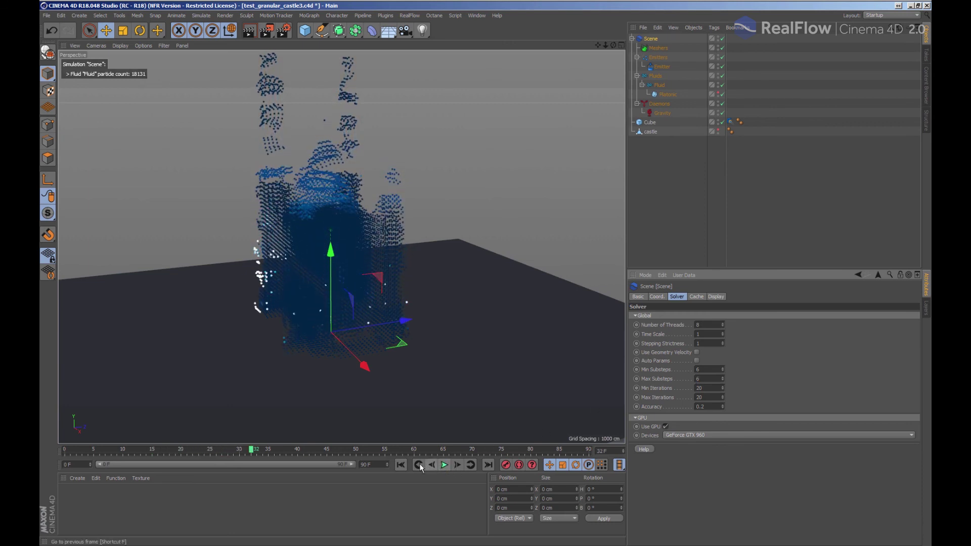
# Set the fluid's stacking to 0.03 during playback and restart the simulation from the first frame.
pyautogui.click(401, 465)
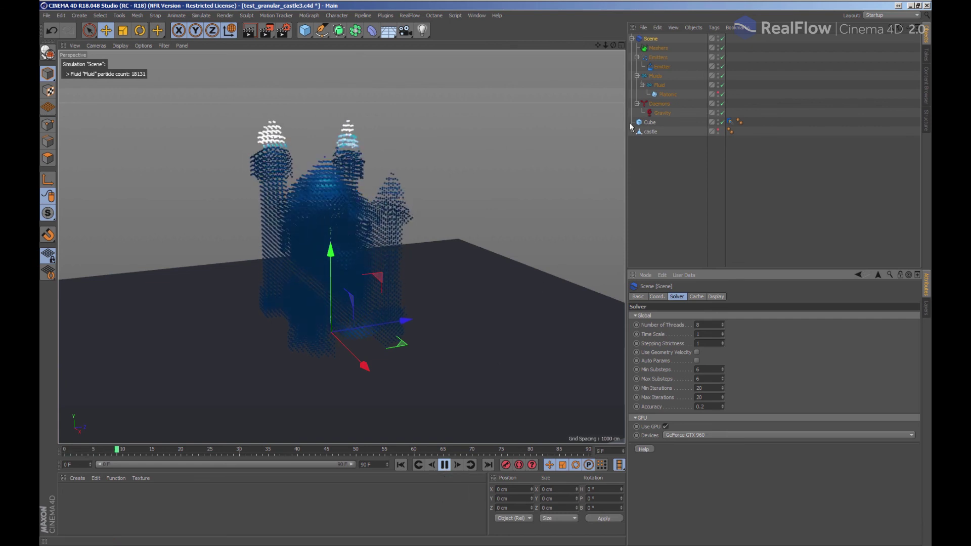
pyautogui.click(659, 85)
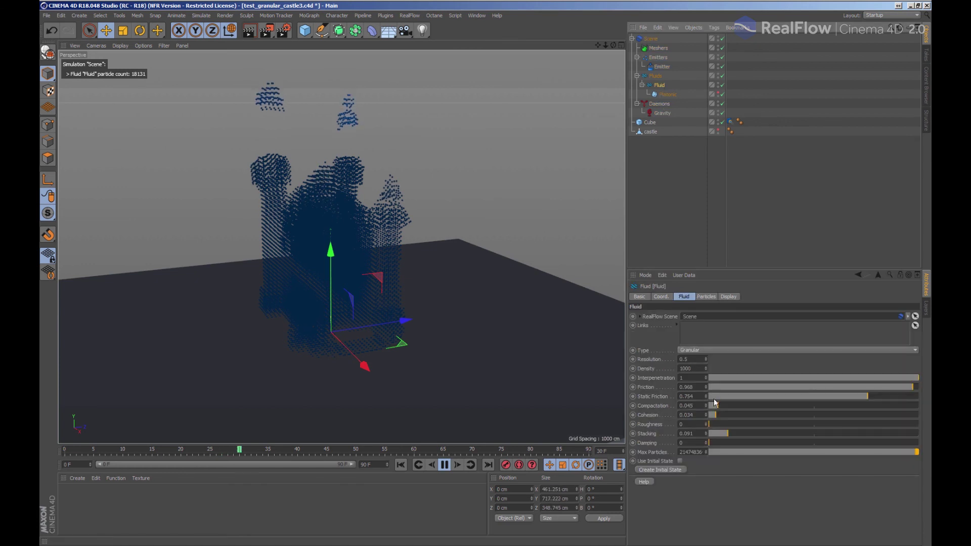
pyautogui.moveTo(725, 434); pyautogui.dragTo(714, 433)
pyautogui.click(445, 465)
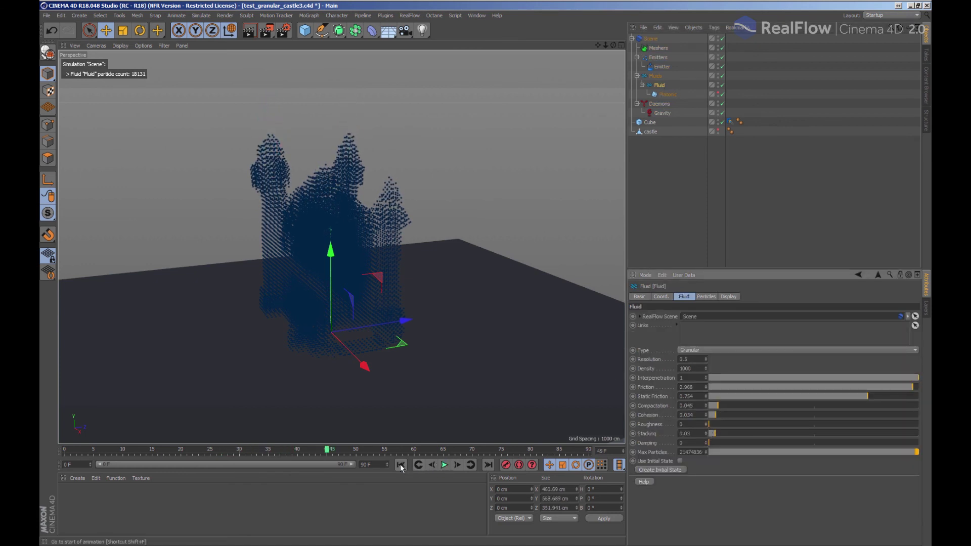
pyautogui.click(401, 465)
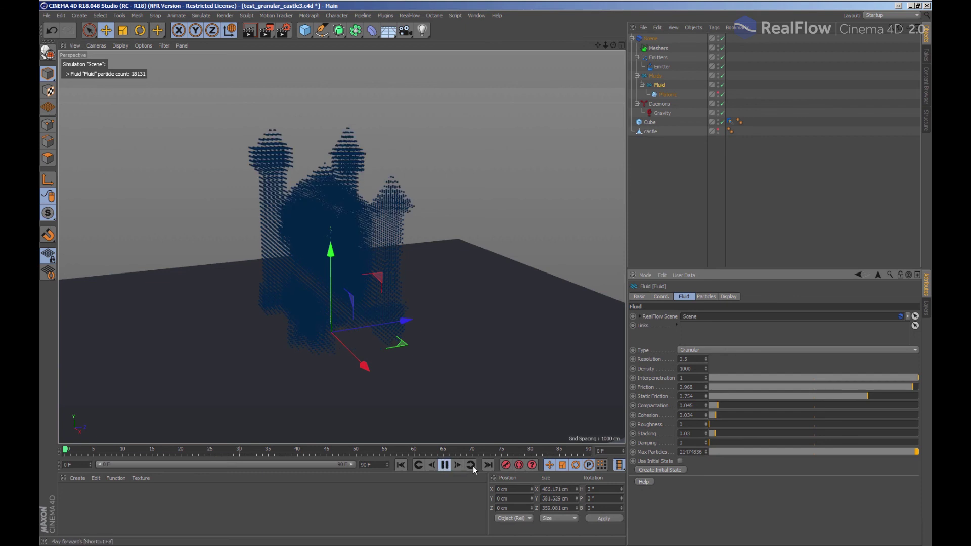
# Set the fluid's damping to 2.966 and replay the simulation from the start.
pyautogui.click(715, 442)
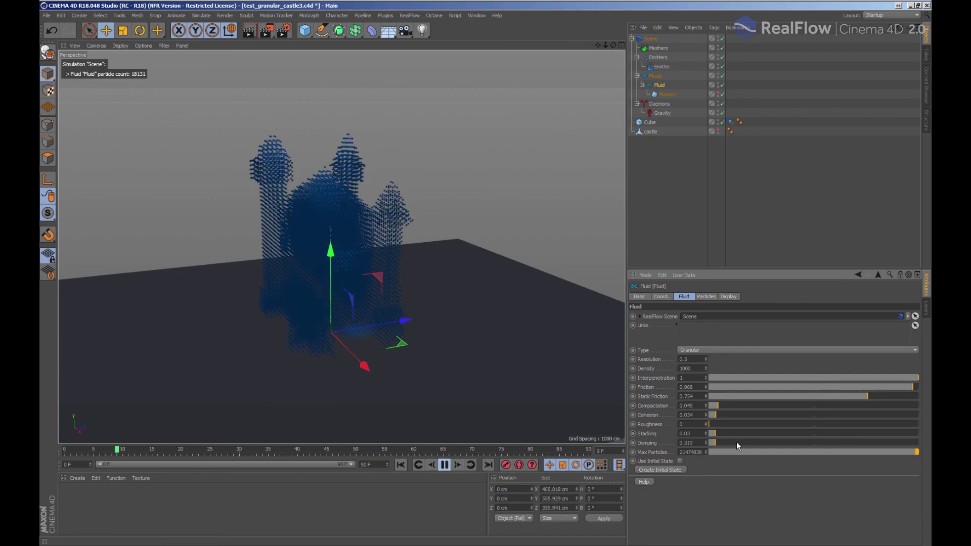
pyautogui.moveTo(763, 442); pyautogui.dragTo(764, 442)
pyautogui.click(445, 465)
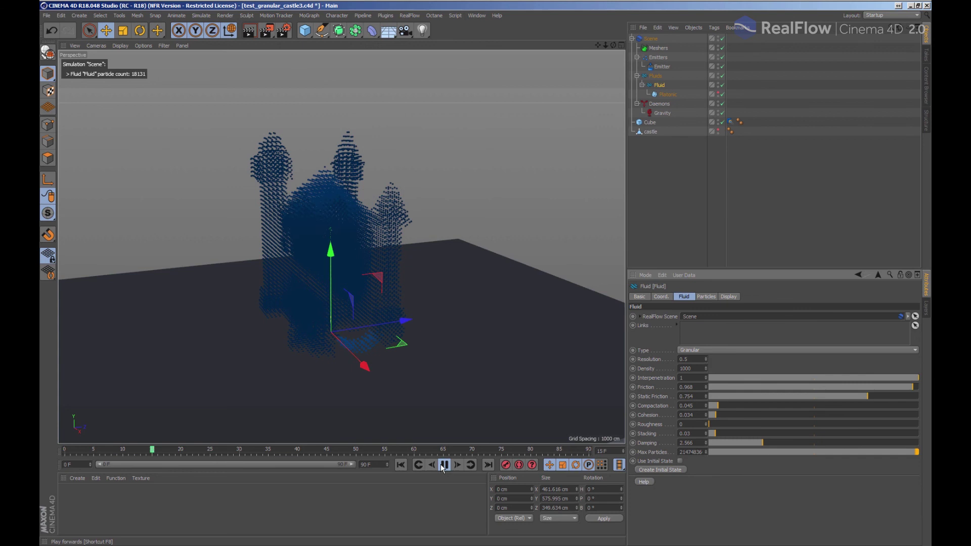
pyautogui.click(401, 465)
pyautogui.click(445, 465)
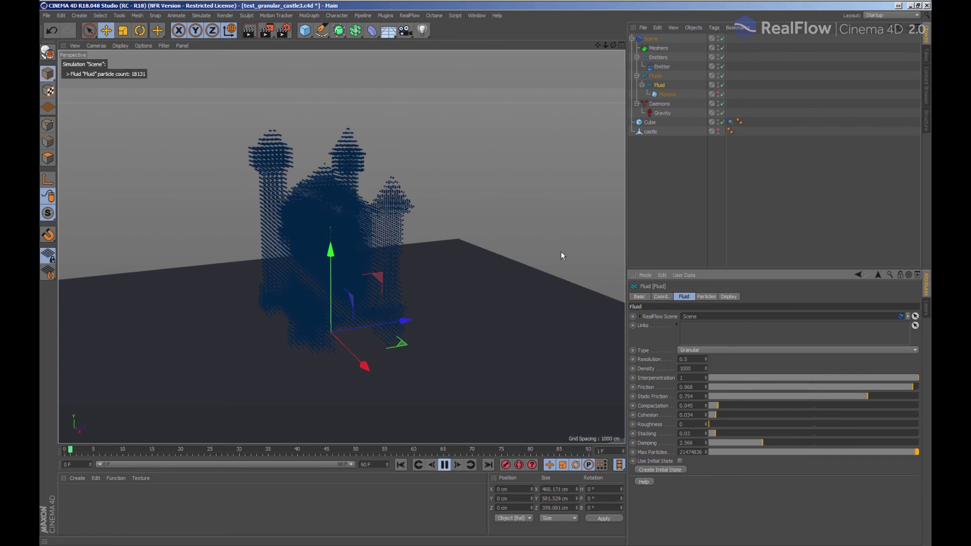